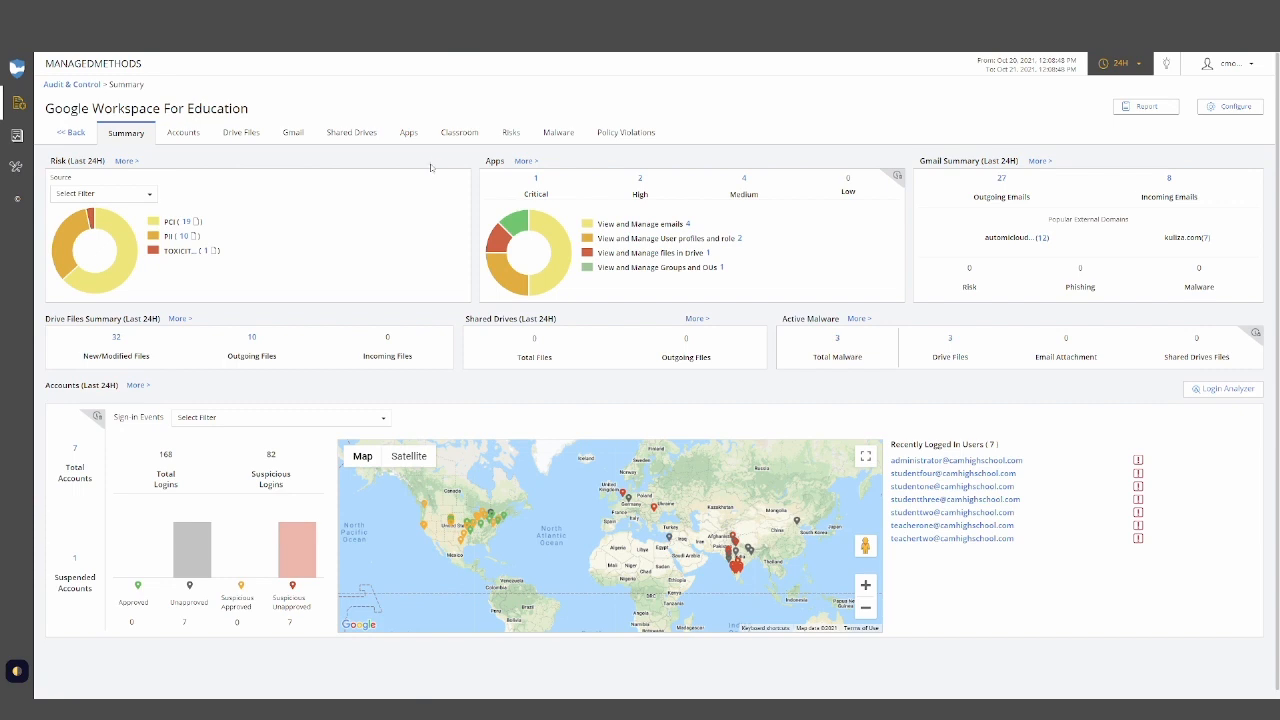
- Open the Accounts view and look through its report options
{"action": "left_click", "coordinate": [184, 133]}
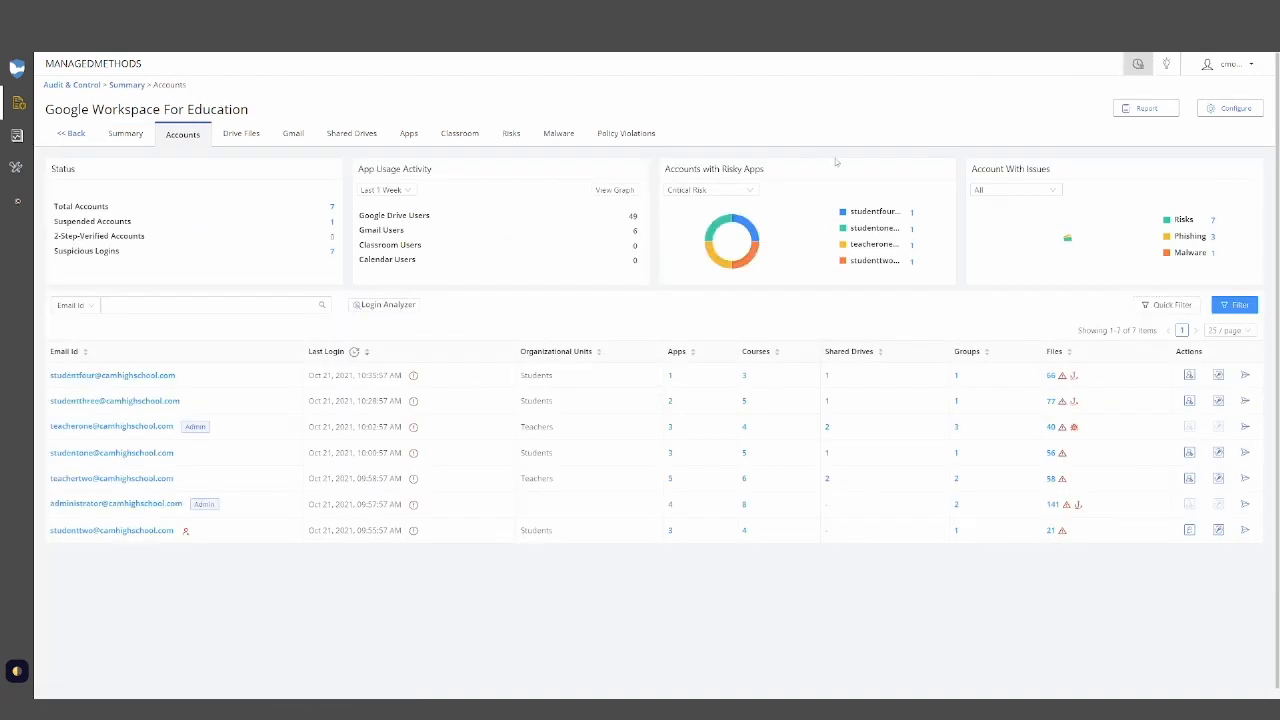
{"action": "left_click", "coordinate": [1140, 108]}
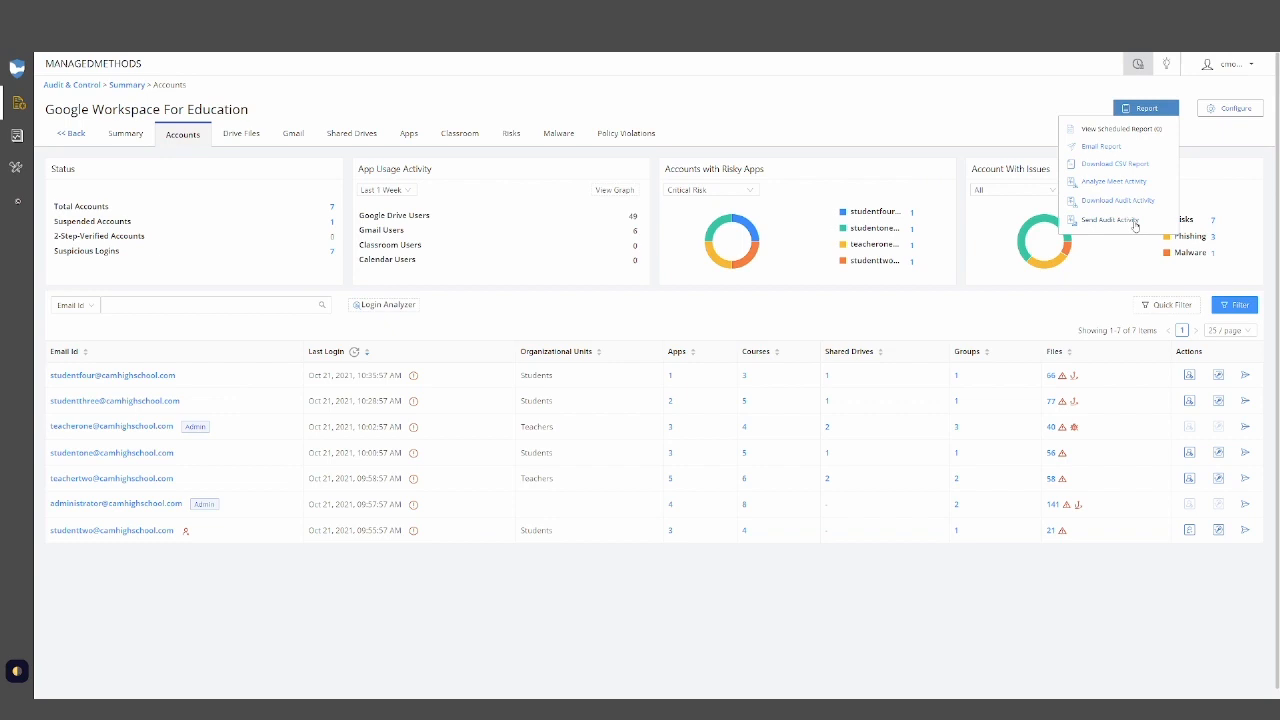
{"action": "left_click", "coordinate": [1110, 220]}
- Switch to Drive Files and clear the existing modified-date filter
{"action": "left_click", "coordinate": [245, 140]}
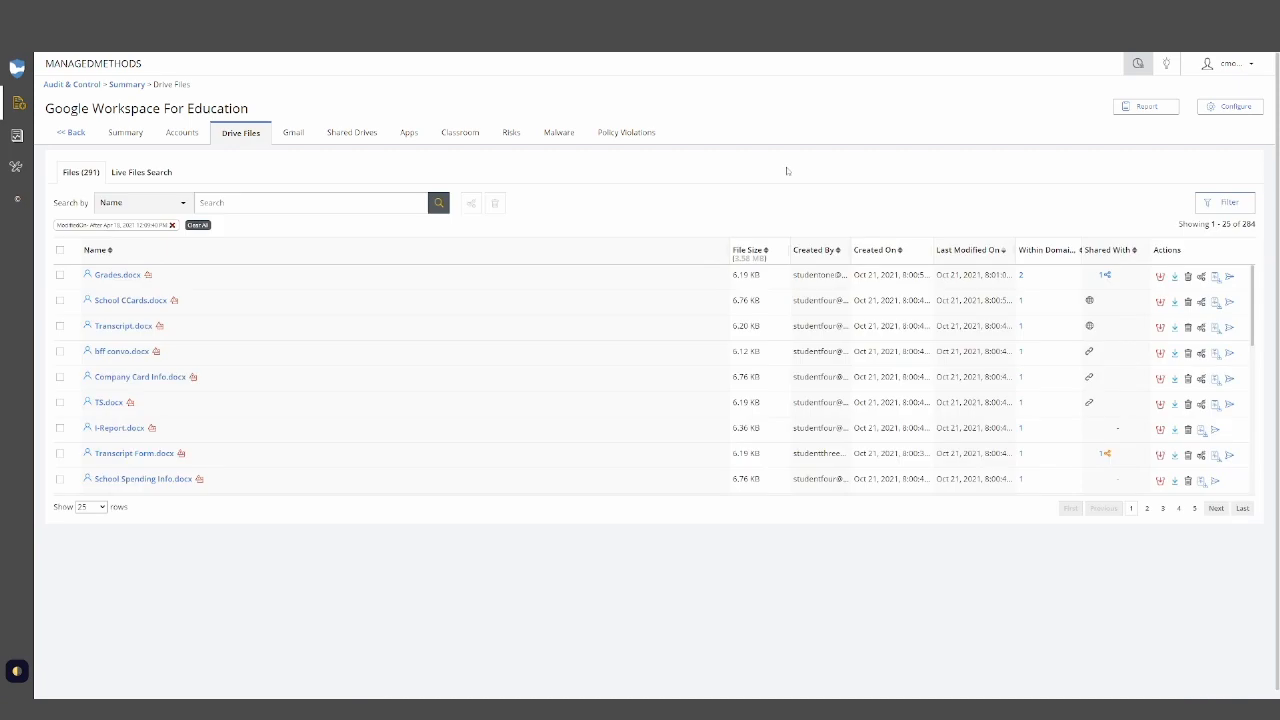
{"action": "left_click", "coordinate": [1133, 108]}
{"action": "mouse_move", "coordinate": [1133, 111]}
{"action": "left_click", "coordinate": [205, 226]}
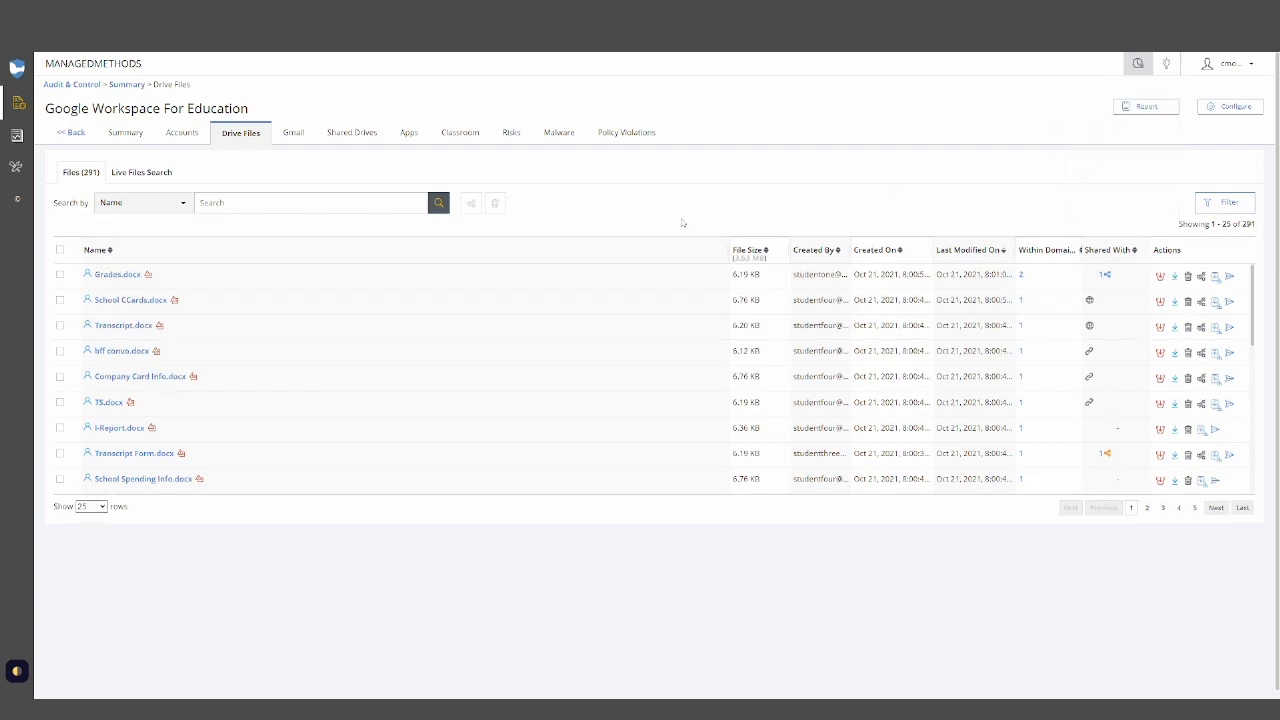
- Filter drive files shared via link with anyone, with view or edit permission, and apply it
{"action": "left_click", "coordinate": [1224, 203]}
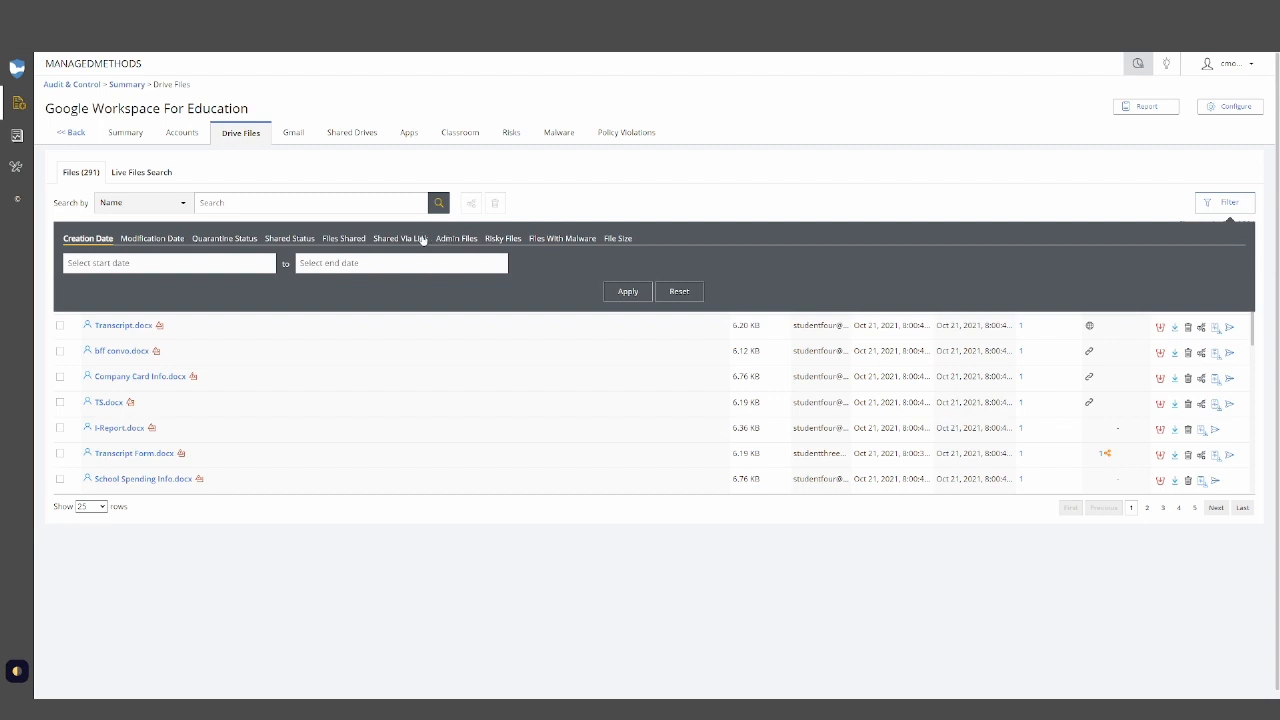
{"action": "left_click", "coordinate": [418, 240]}
{"action": "left_click", "coordinate": [648, 272]}
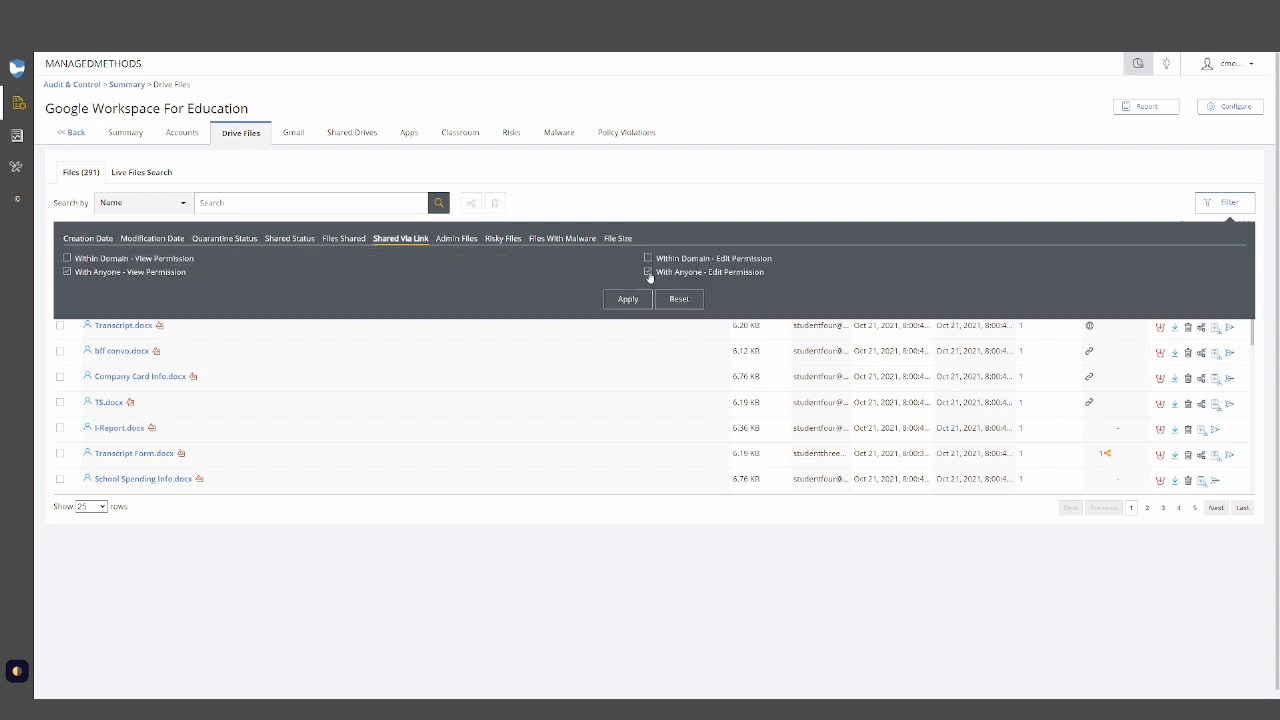
{"action": "left_click", "coordinate": [628, 299]}
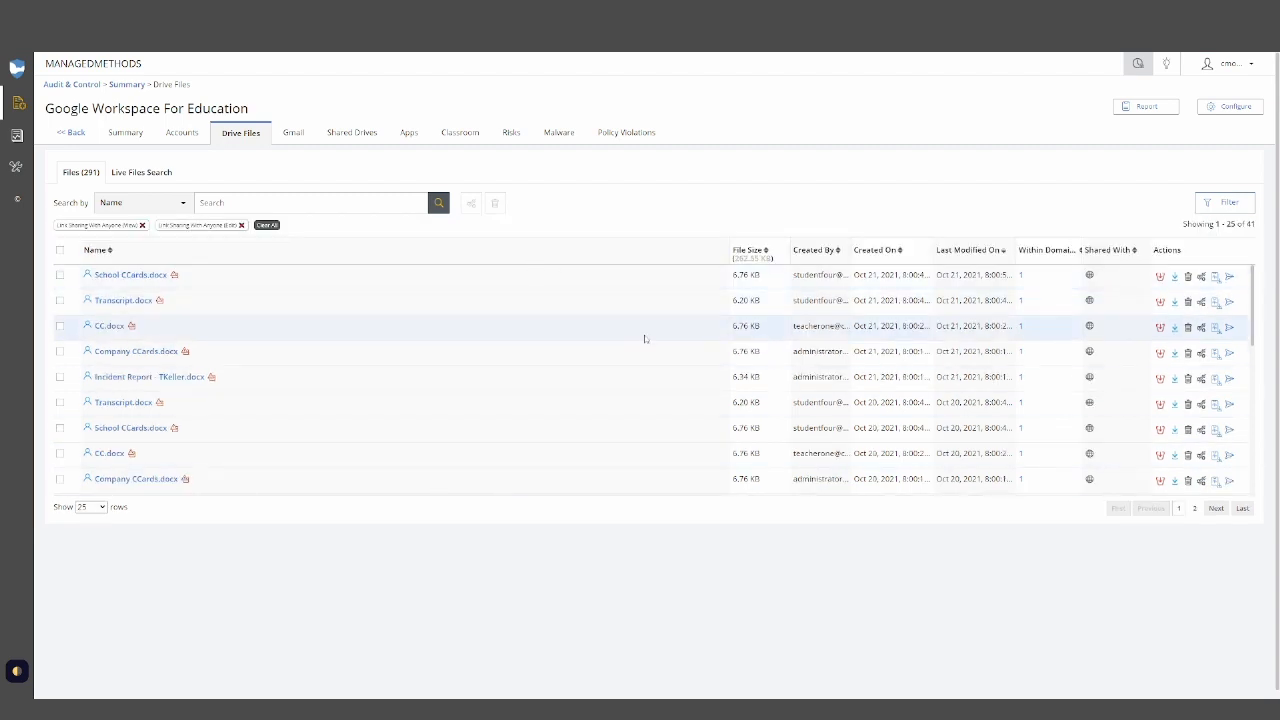
- Open the email report for the filtered files and enable report scheduling
{"action": "left_click", "coordinate": [1139, 108]}
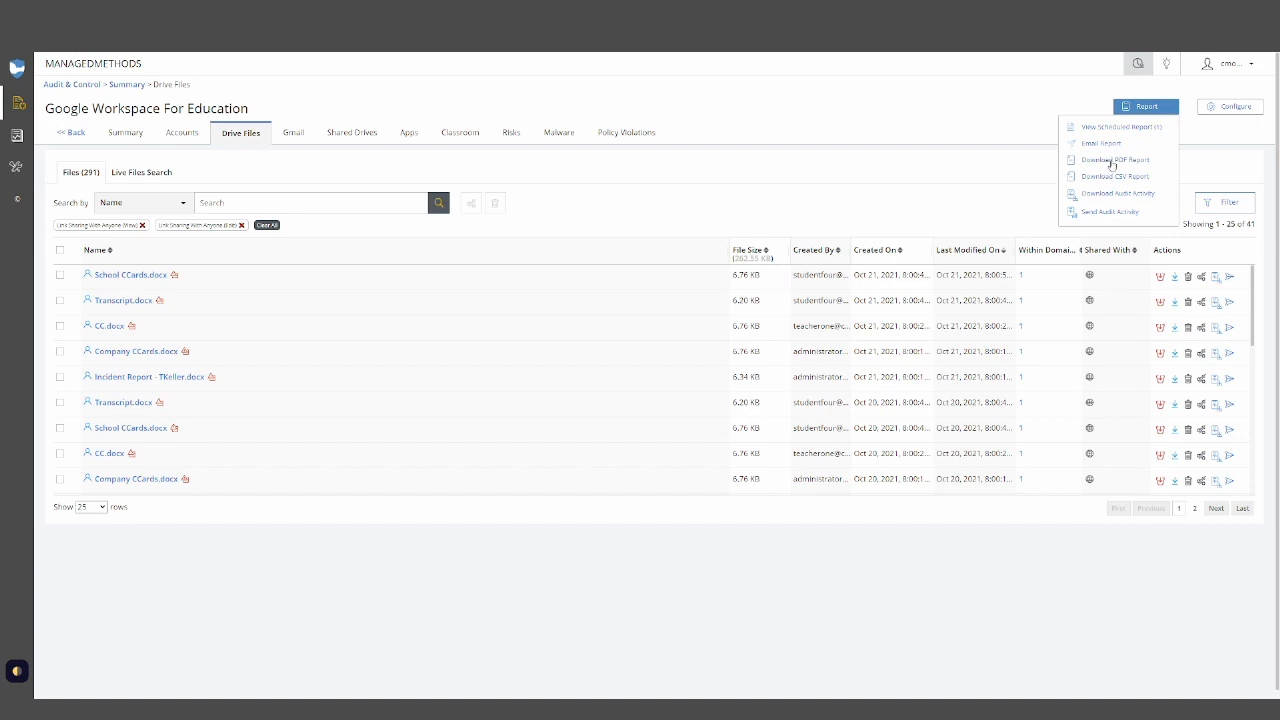
{"action": "left_click", "coordinate": [1103, 144]}
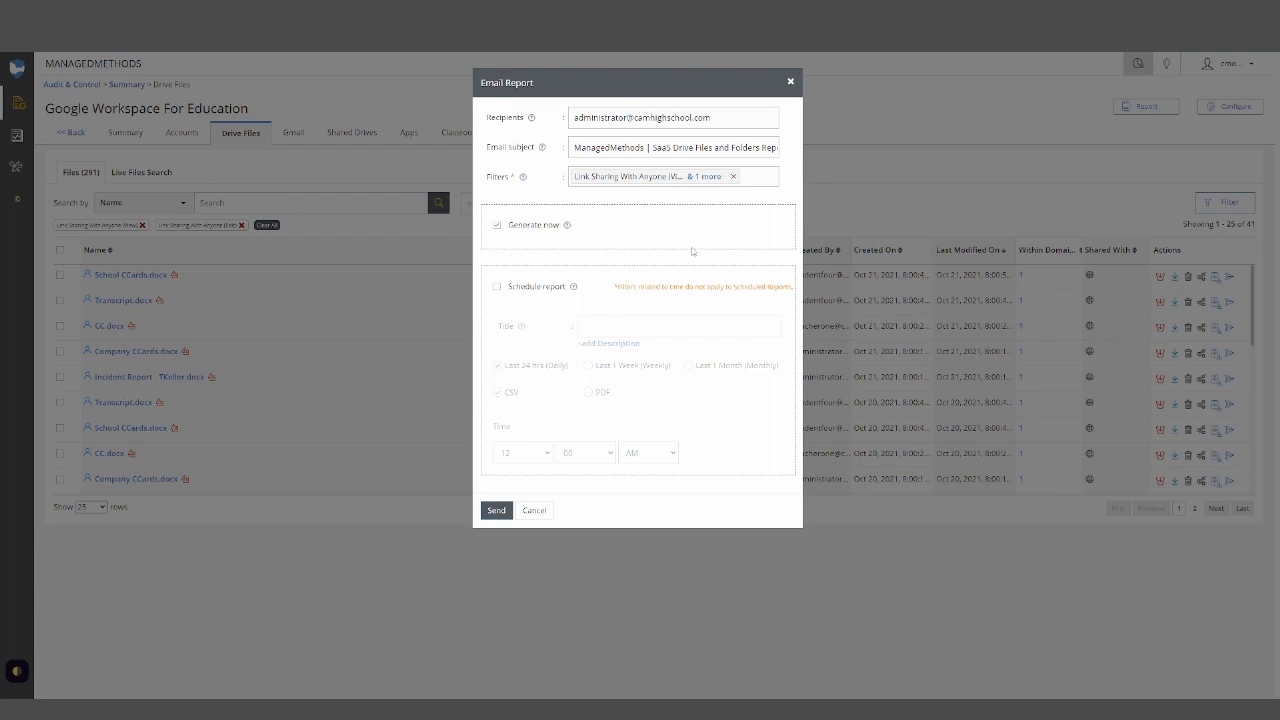
{"action": "left_click", "coordinate": [497, 287]}
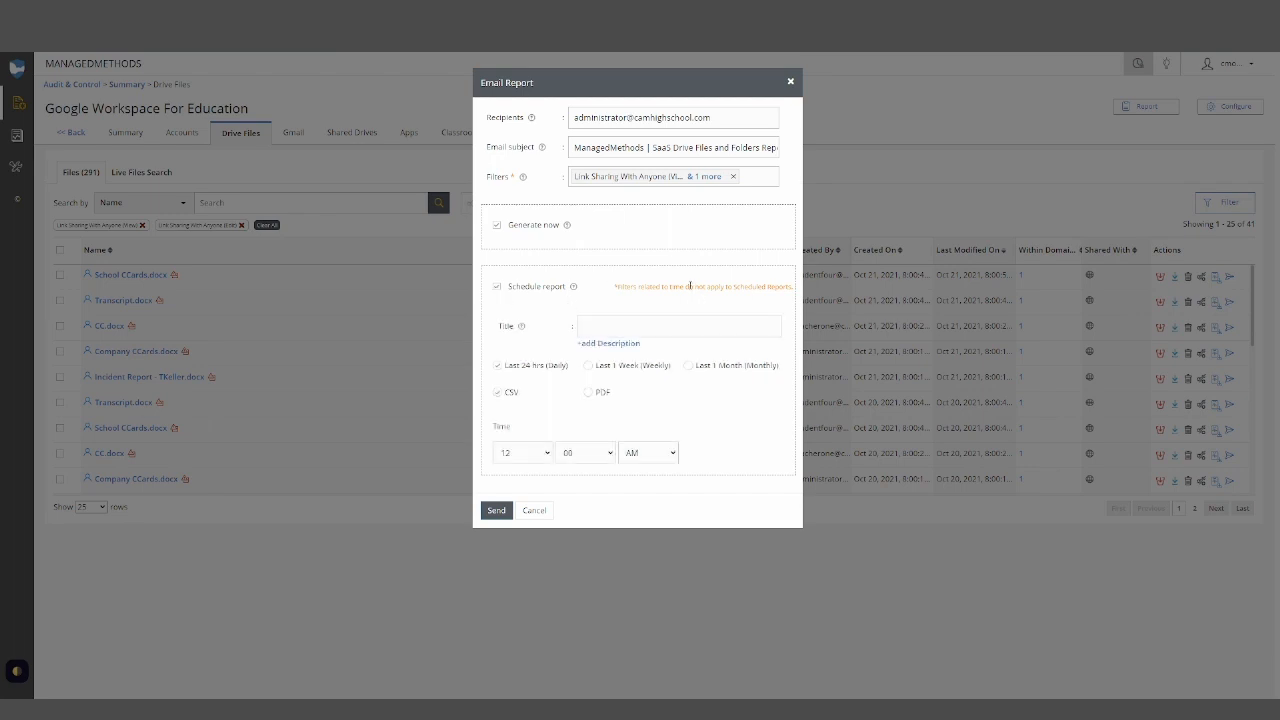
{"action": "left_click", "coordinate": [627, 326]}
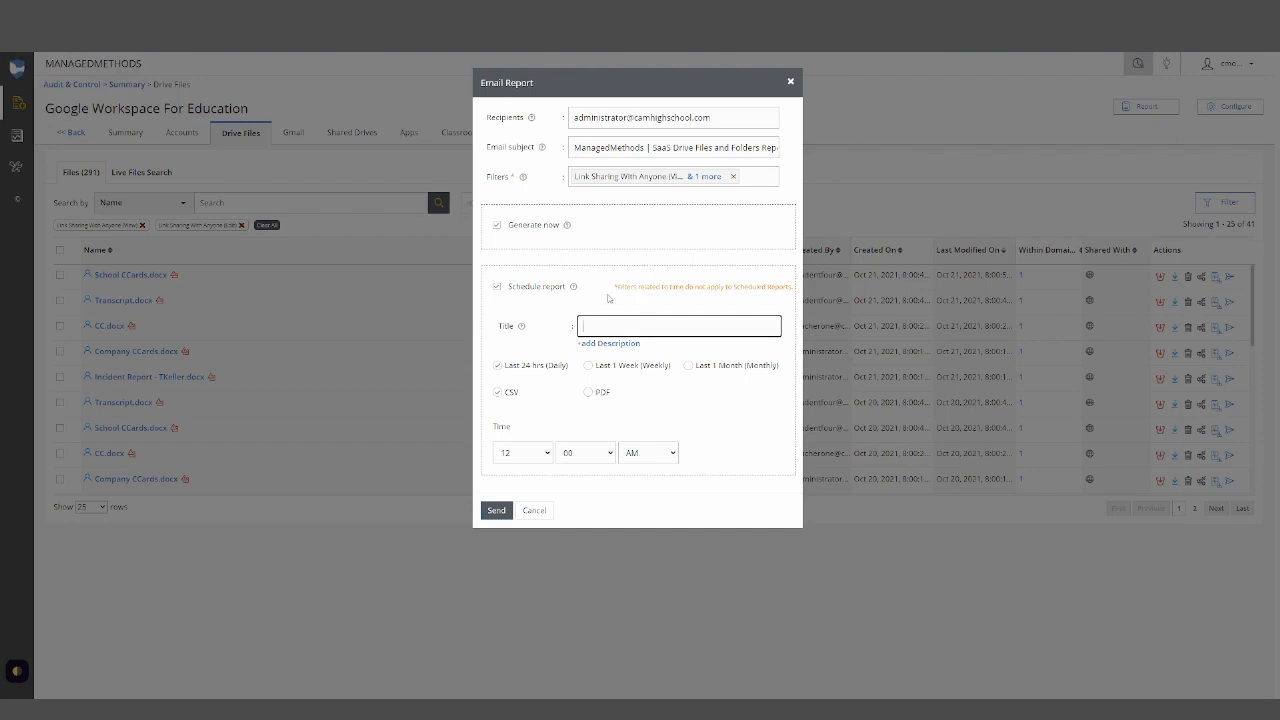
{"action": "left_click", "coordinate": [594, 298]}
{"action": "left_click", "coordinate": [497, 288]}
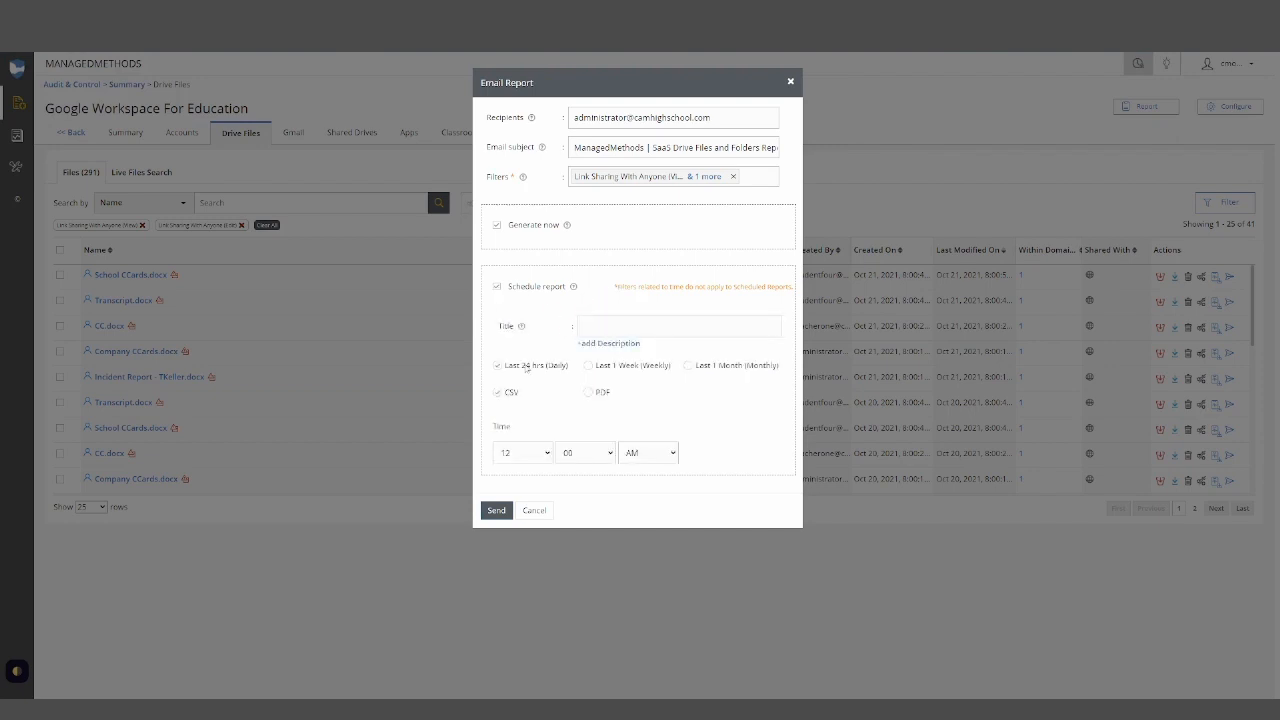
- Try monthly scheduling on the 1st of month, toggle Generate now, and cancel the email report
{"action": "left_click", "coordinate": [588, 366]}
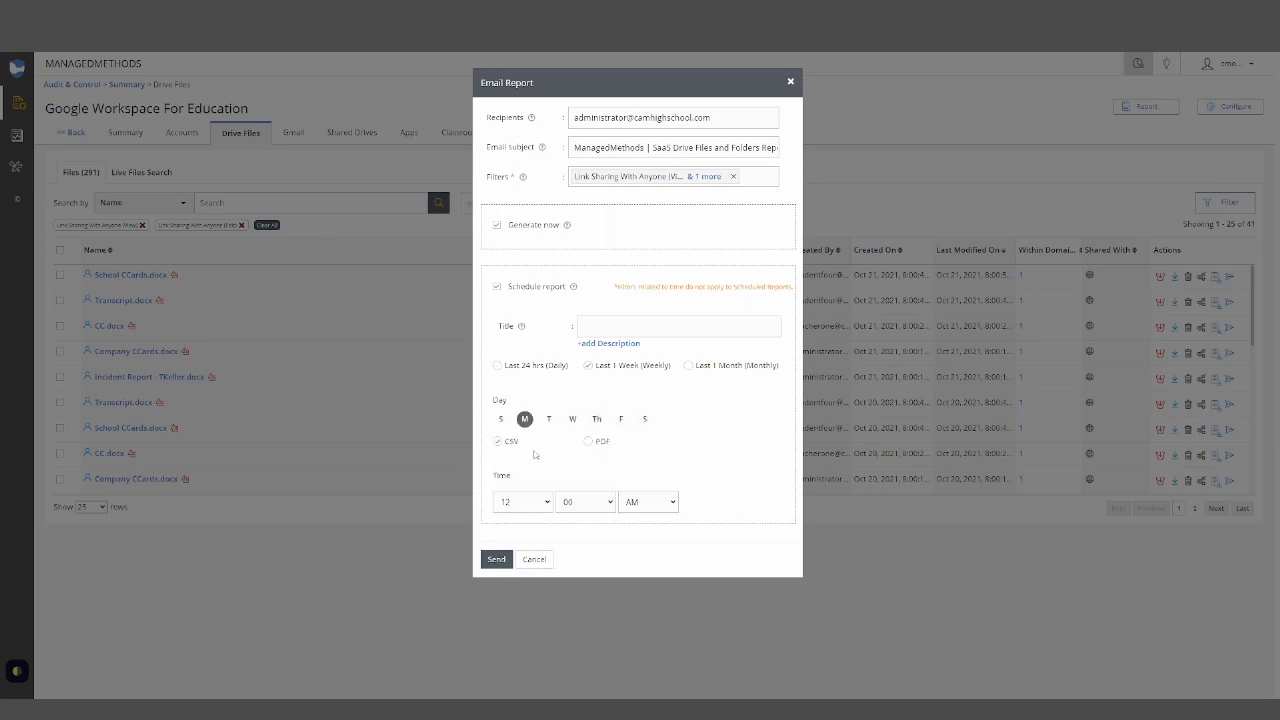
{"action": "left_click", "coordinate": [689, 366]}
{"action": "left_click", "coordinate": [564, 432]}
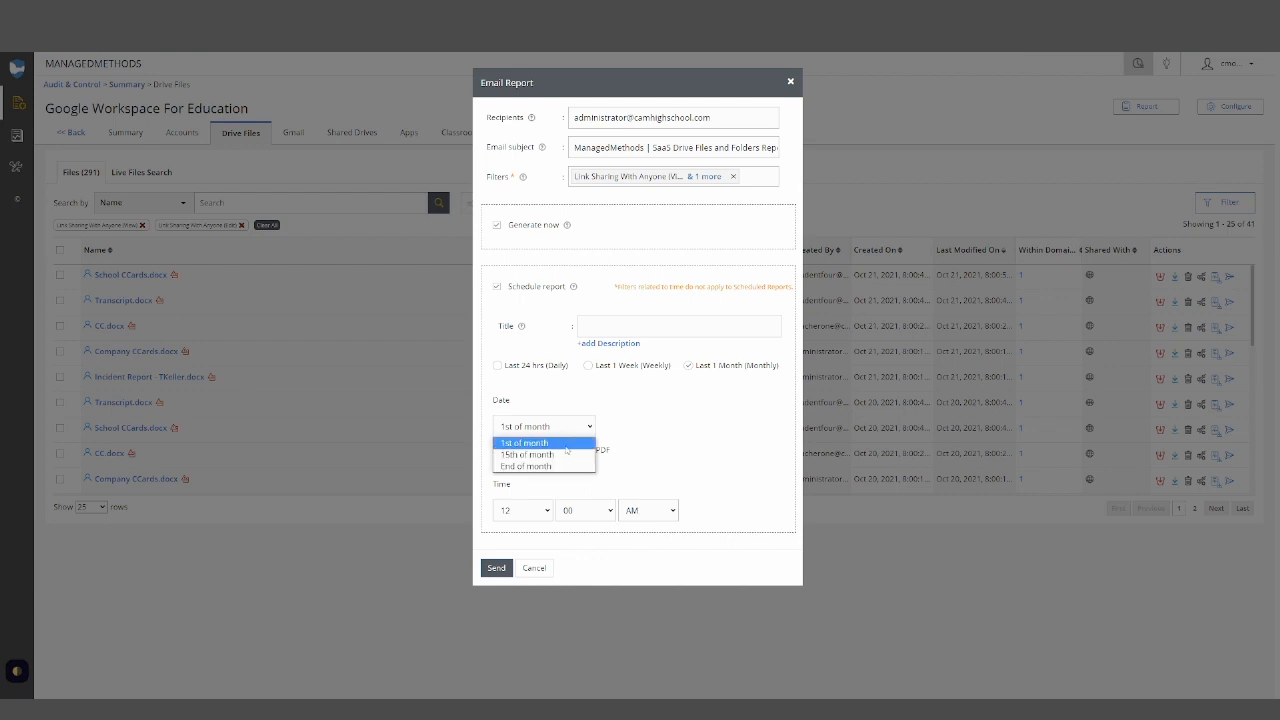
{"action": "left_click", "coordinate": [660, 405]}
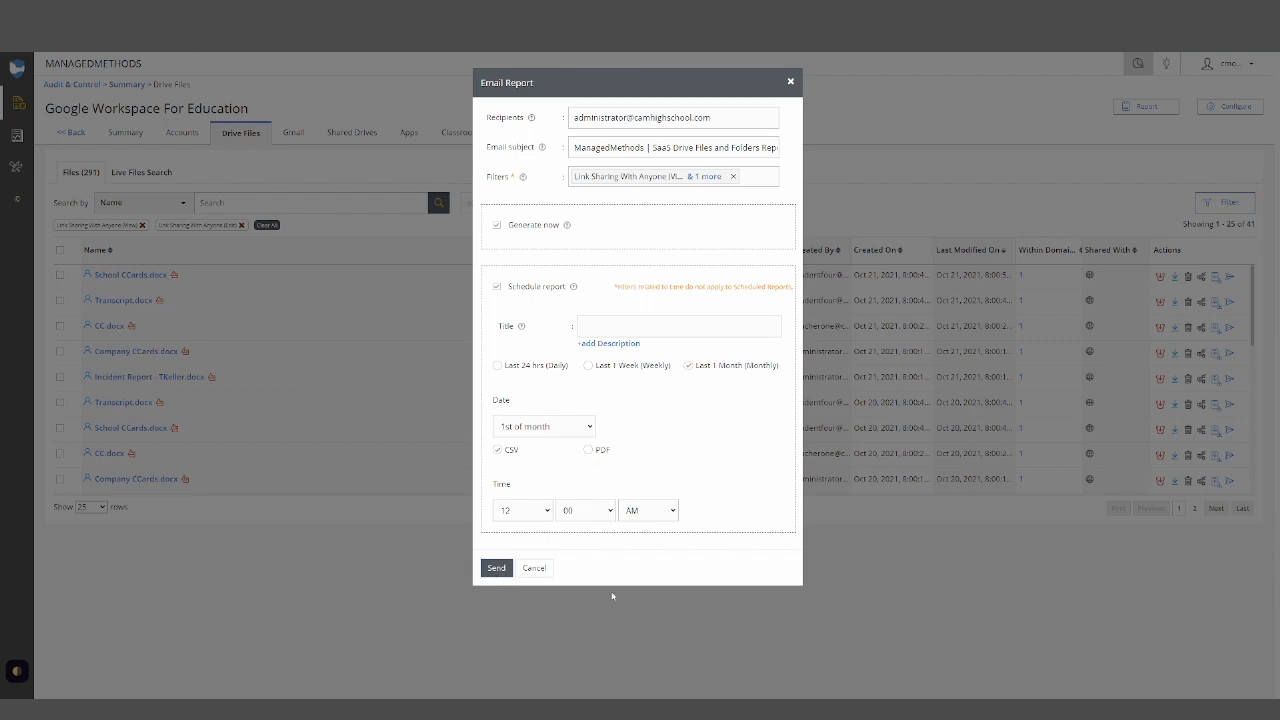
{"action": "left_click", "coordinate": [495, 227]}
{"action": "left_click", "coordinate": [549, 569]}
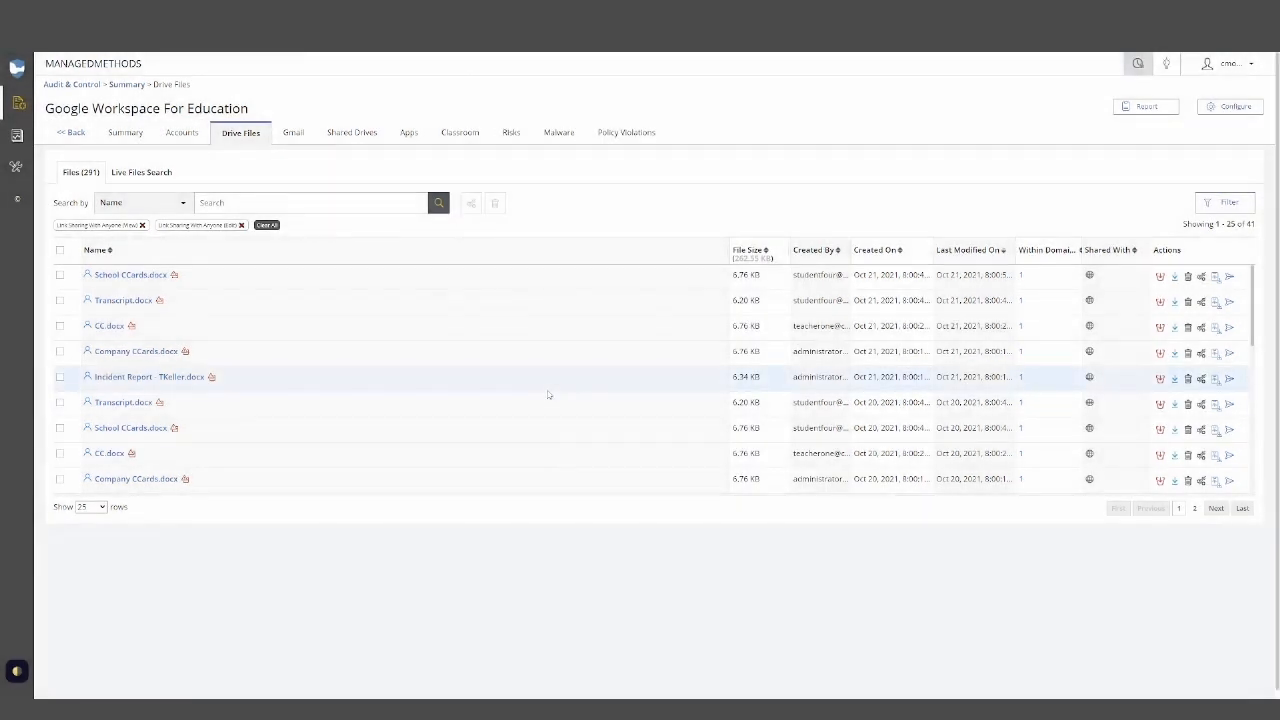
- Open the Risks tab's scheduled reports and open the PII External Sharing report for editing
{"action": "left_click", "coordinate": [529, 133]}
{"action": "left_click", "coordinate": [1146, 106]}
{"action": "left_click", "coordinate": [1124, 127]}
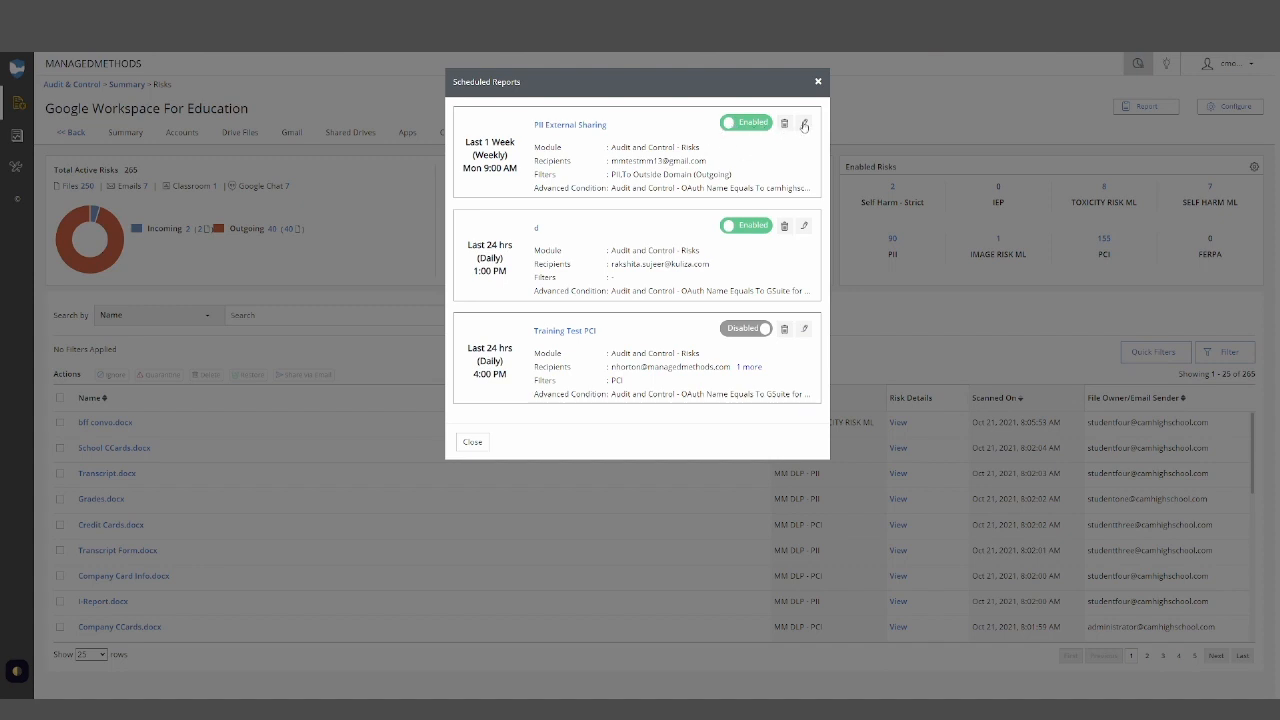
{"action": "left_click", "coordinate": [804, 125]}
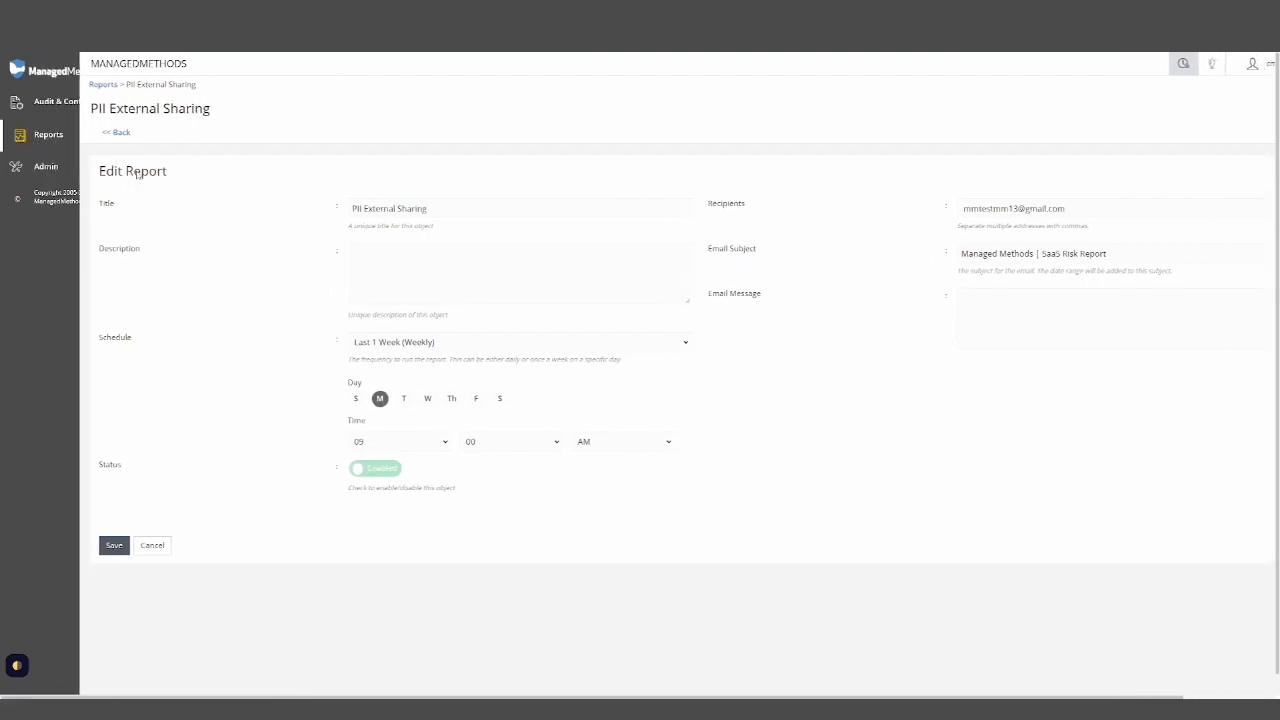
- Open the Reports summary and use the report-name search
{"action": "left_click", "coordinate": [42, 140]}
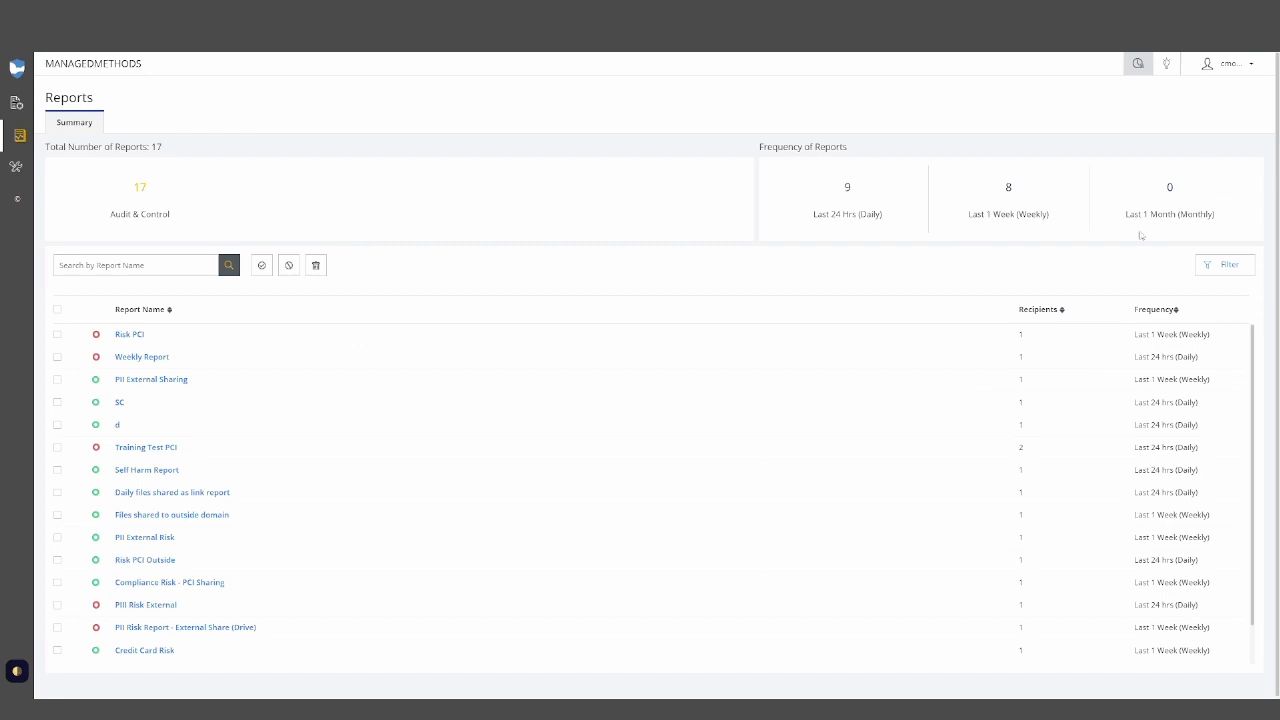
{"action": "left_click", "coordinate": [140, 263]}
{"action": "left_click", "coordinate": [227, 232]}
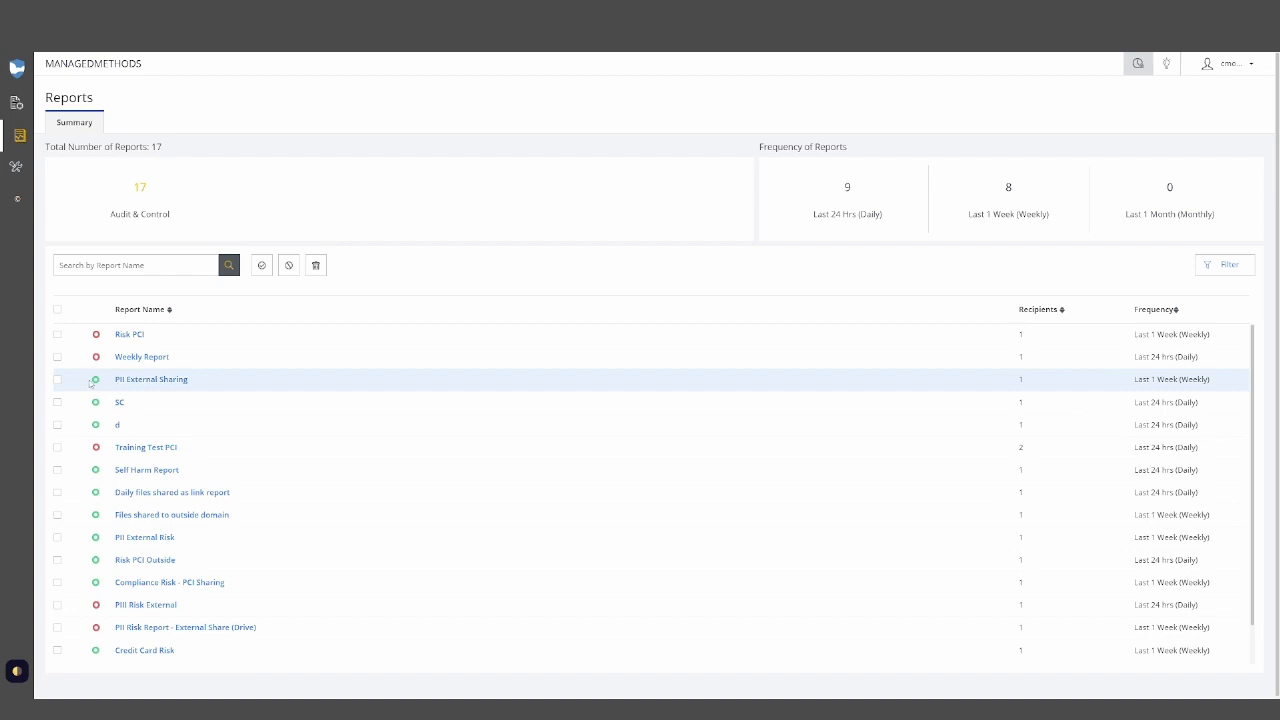
- Open the PII External Sharing report's details and edit form, and review its schedule options
{"action": "left_click", "coordinate": [57, 380]}
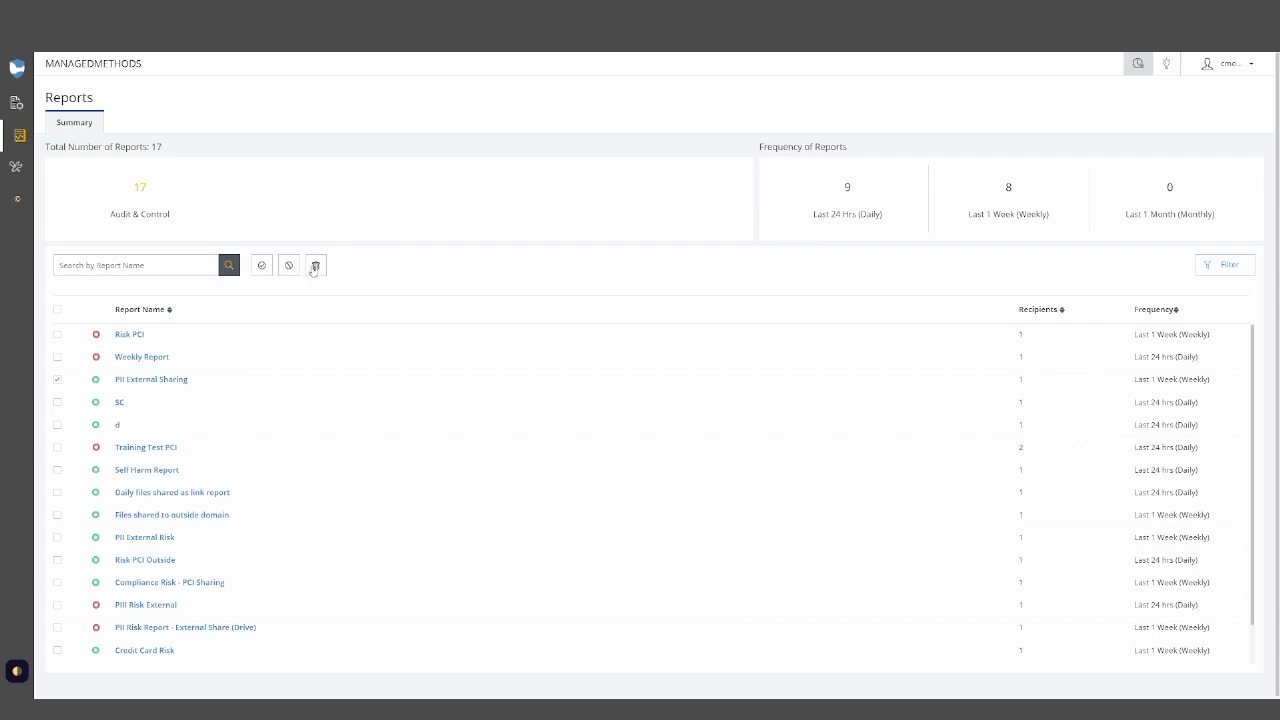
{"action": "left_click", "coordinate": [57, 380]}
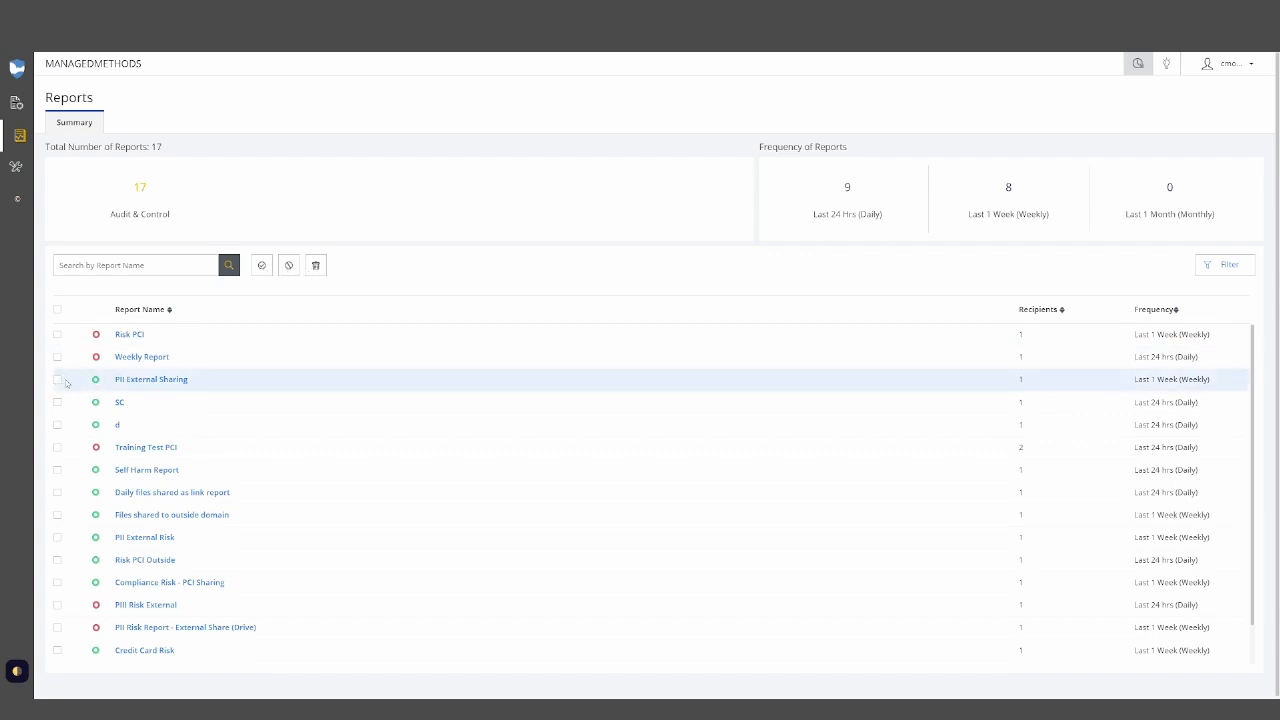
{"action": "left_click", "coordinate": [146, 380]}
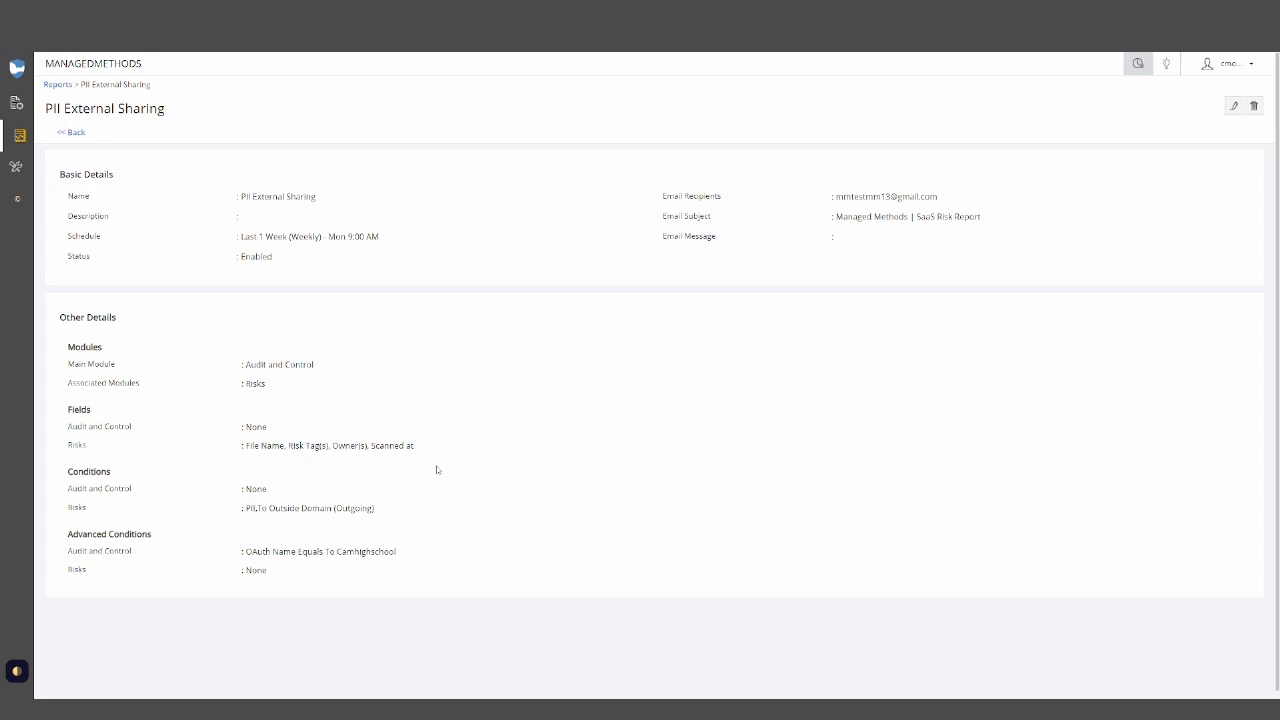
{"action": "left_click", "coordinate": [1236, 108]}
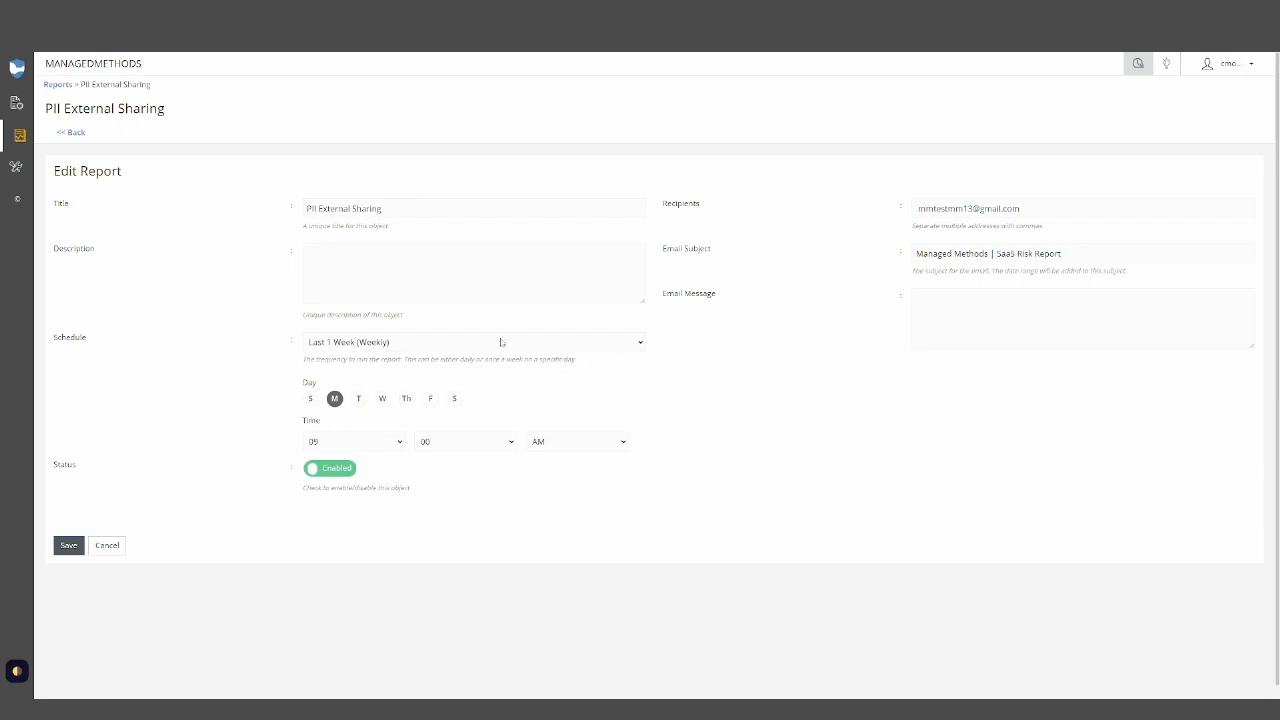
{"action": "left_click", "coordinate": [447, 344]}
{"action": "left_click", "coordinate": [752, 365]}
- Return to the Audit & Control summary, open the Exclusions configuration and review the existing exclusion rules
{"action": "left_click", "coordinate": [18, 103]}
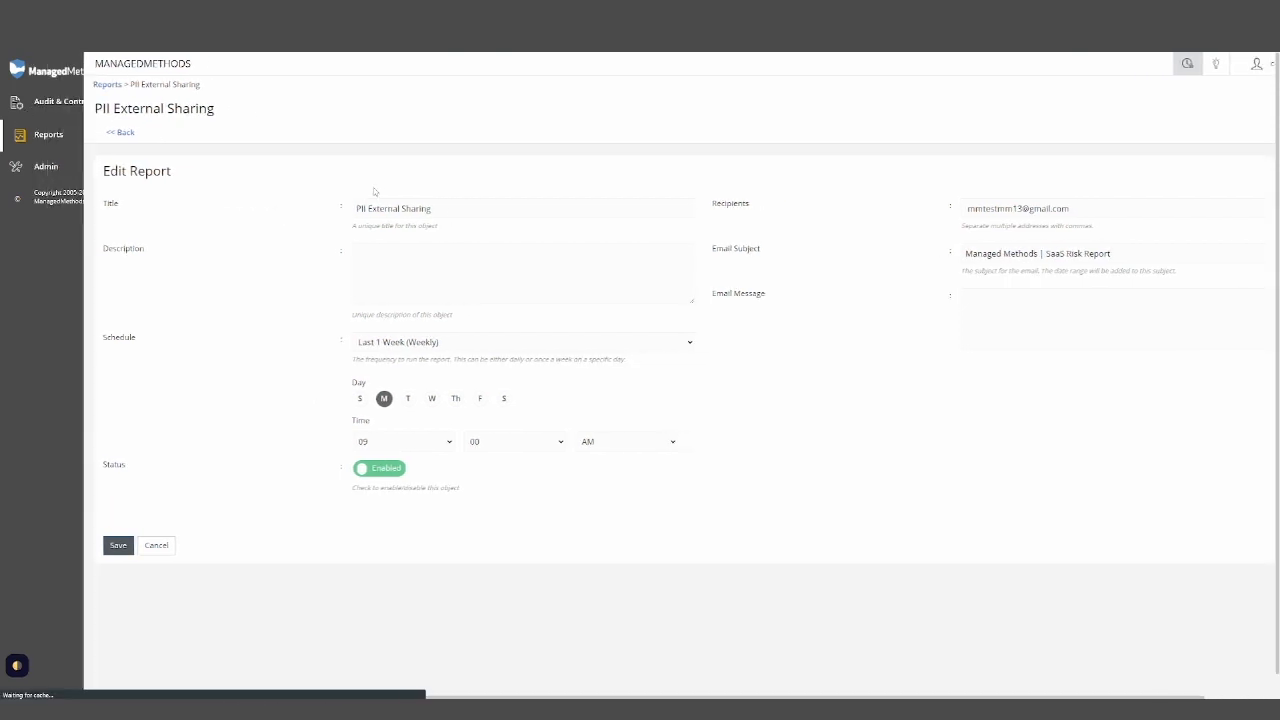
{"action": "left_click", "coordinate": [343, 283]}
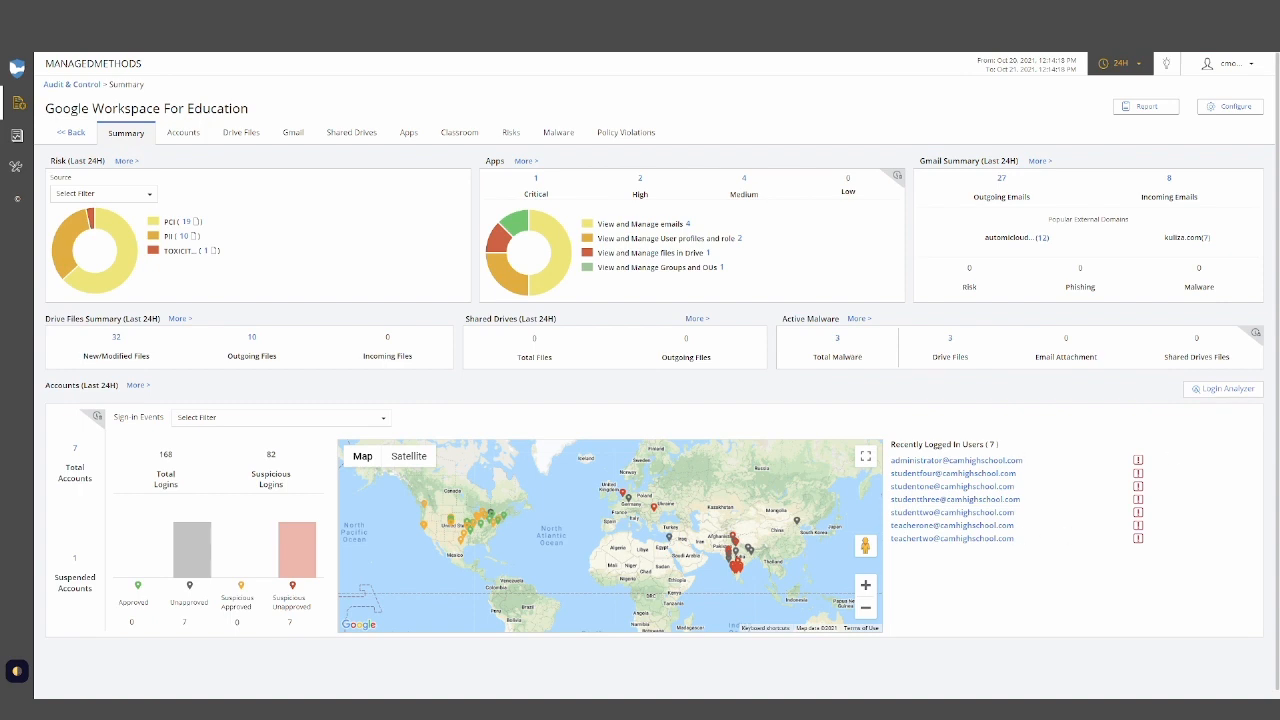
{"action": "left_click", "coordinate": [1218, 110]}
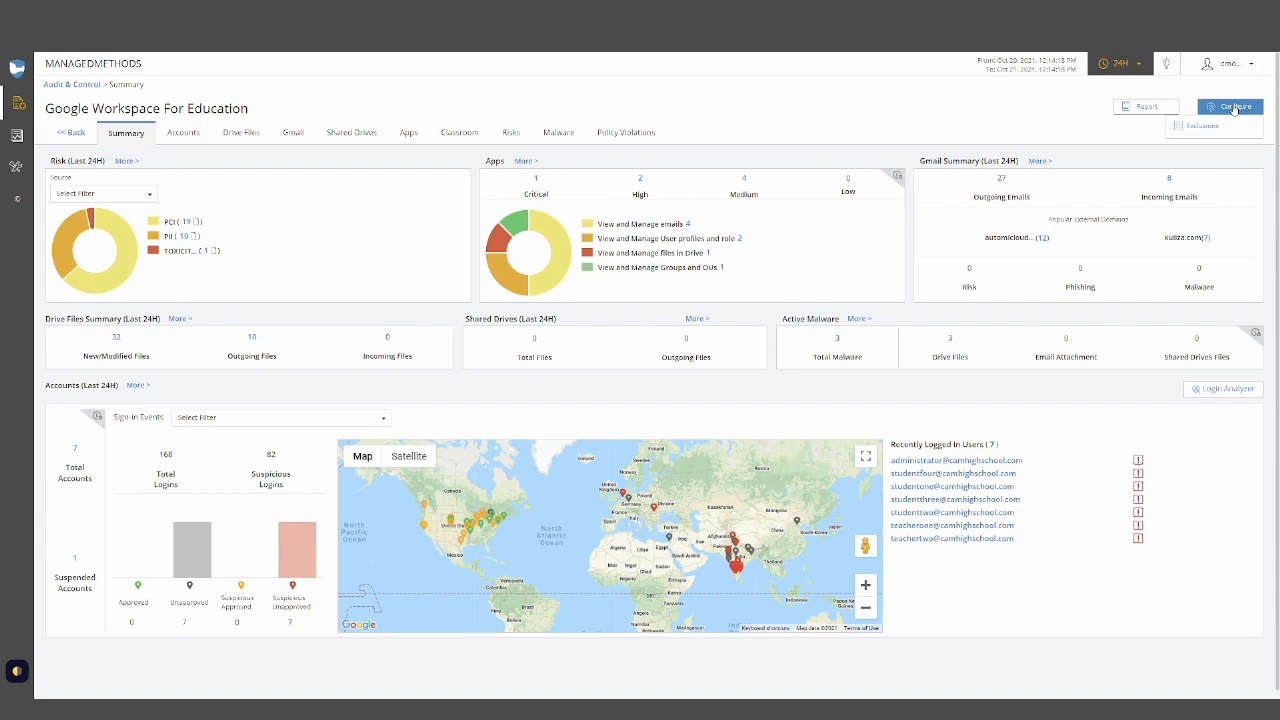
{"action": "left_click", "coordinate": [1205, 125]}
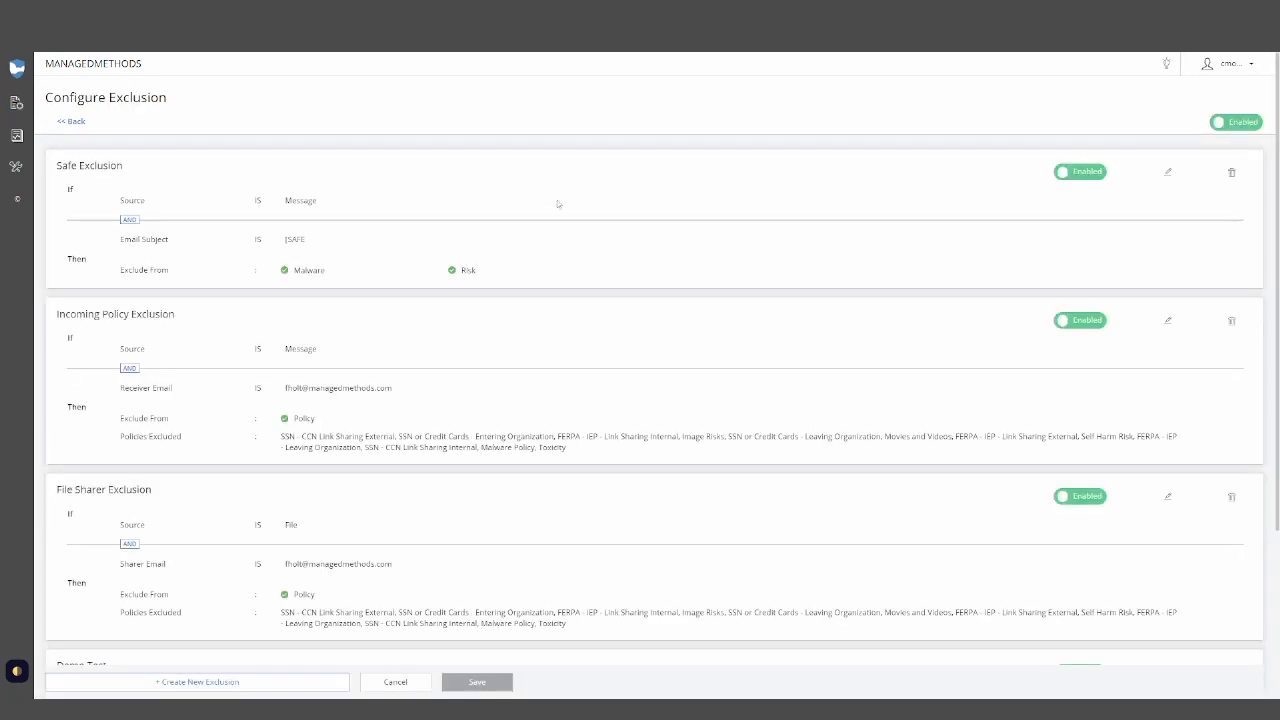
{"action": "scroll", "coordinate": [359, 256], "scroll_direction": "down", "scroll_amount": 1}
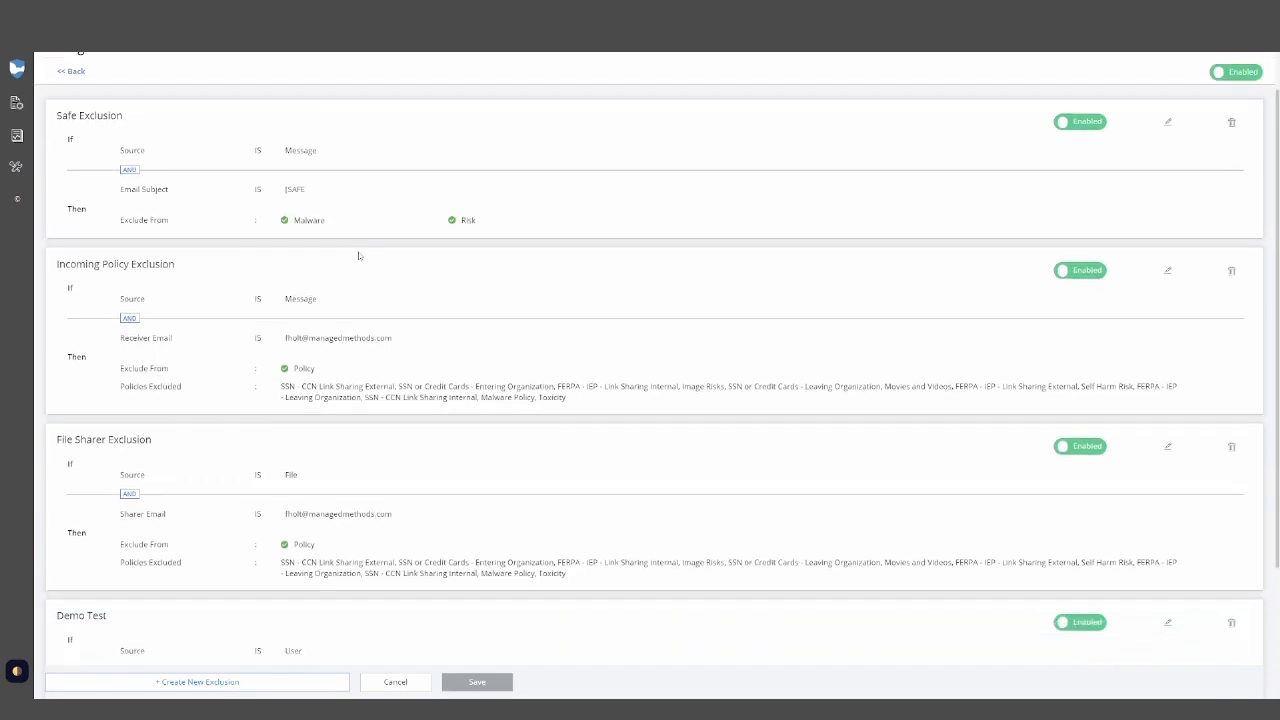
{"action": "scroll", "coordinate": [360, 256], "scroll_direction": "down", "scroll_amount": 3}
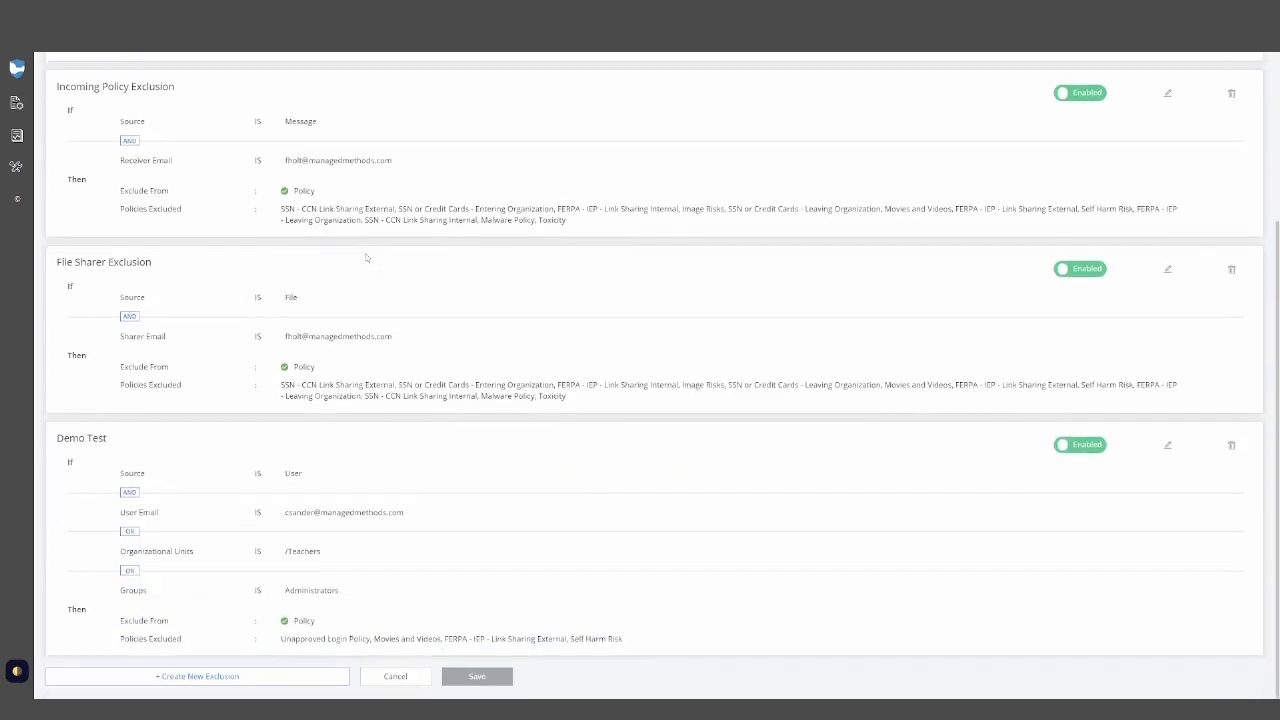
{"action": "scroll", "coordinate": [1028, 434], "scroll_direction": "up", "scroll_amount": 4}
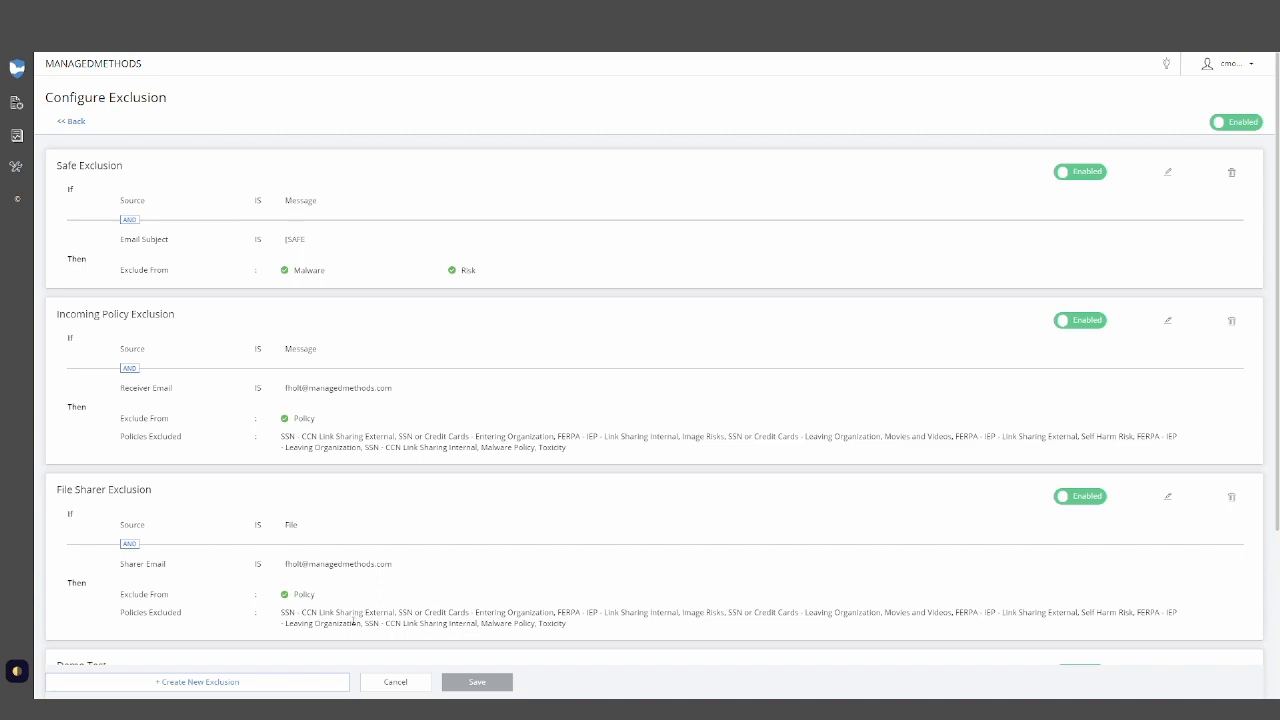
- Start a new exclusion with source User, review its condition fields, and toggle the Policy exclusion list on and off
{"action": "left_click", "coordinate": [298, 681]}
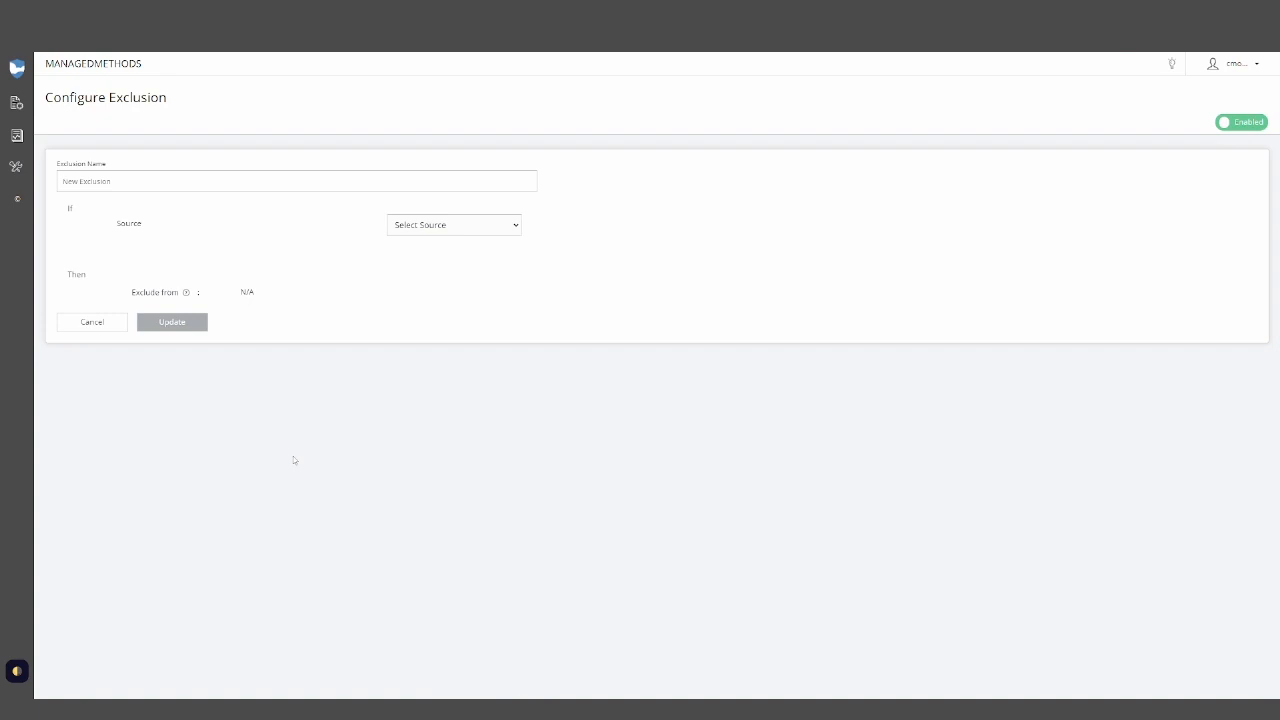
{"action": "left_click", "coordinate": [257, 185]}
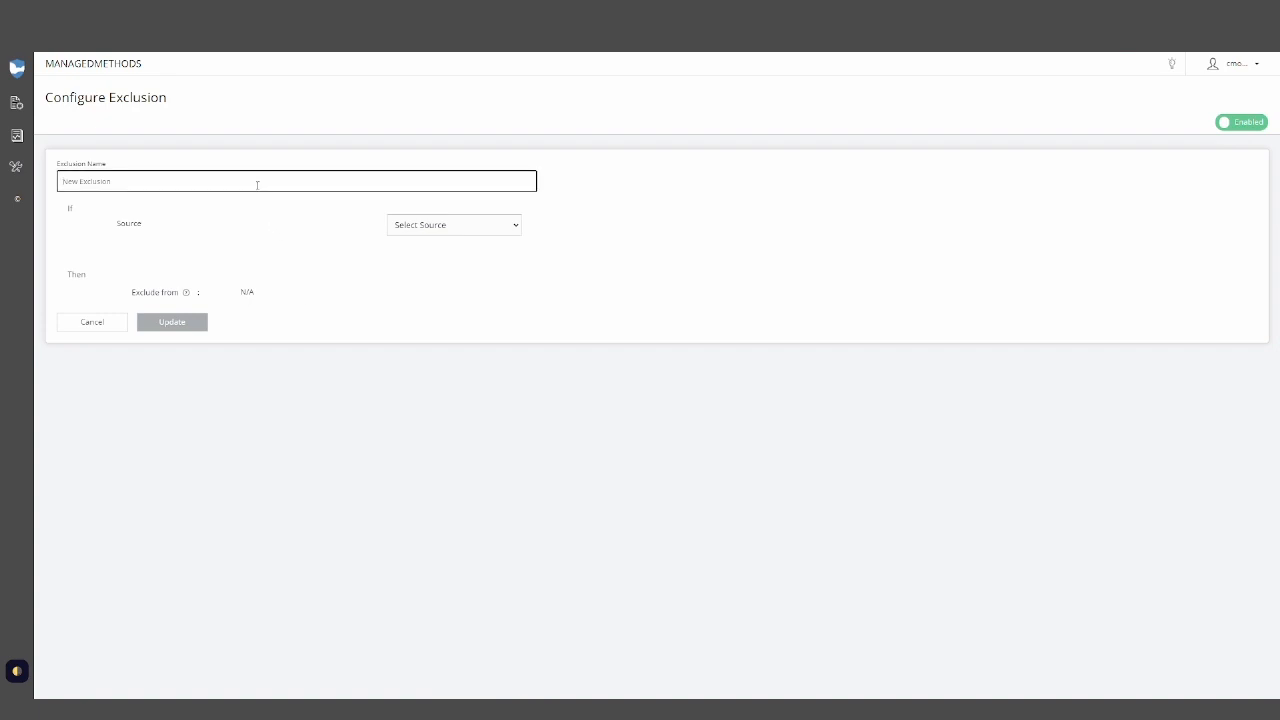
{"action": "left_click", "coordinate": [424, 225]}
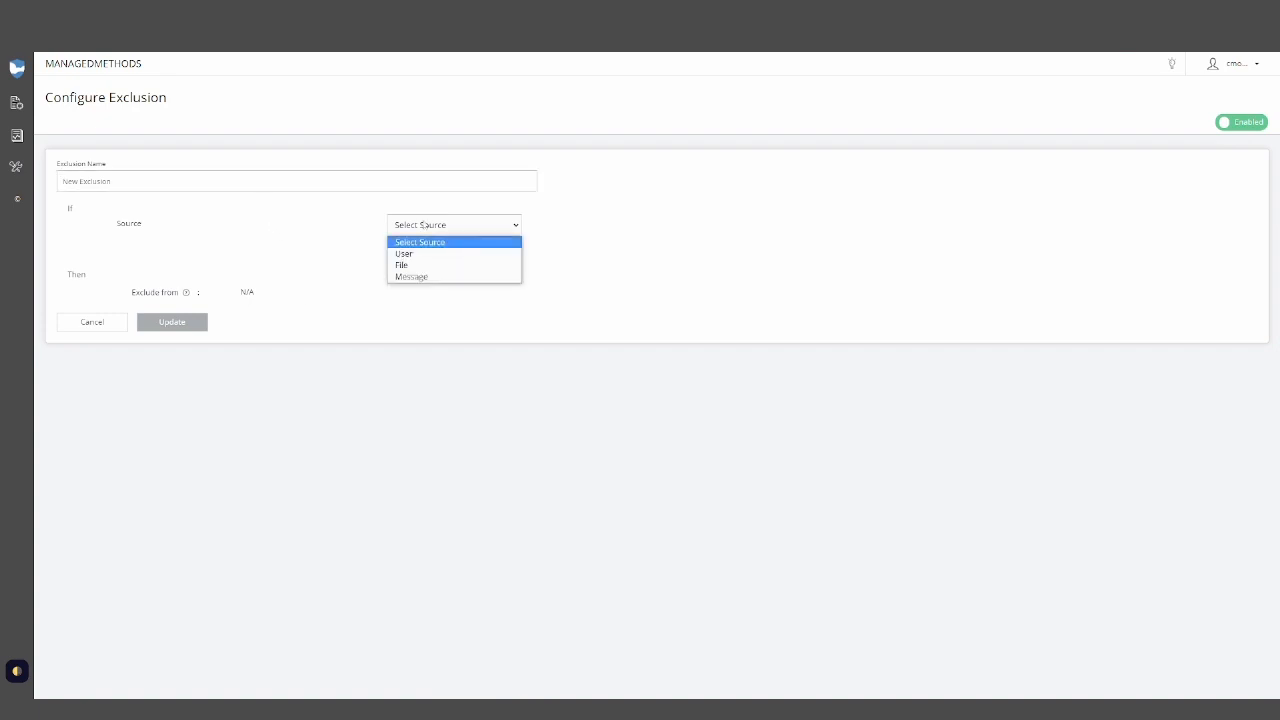
{"action": "left_click", "coordinate": [414, 254]}
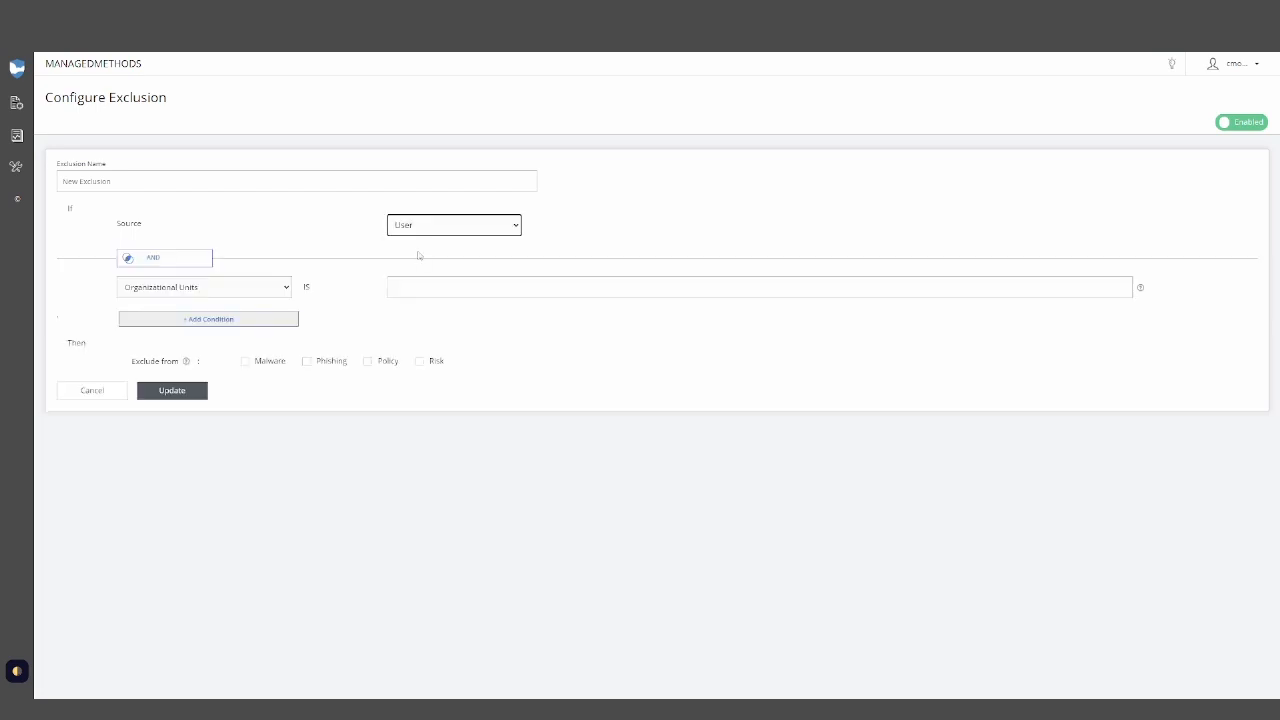
{"action": "left_click", "coordinate": [231, 289]}
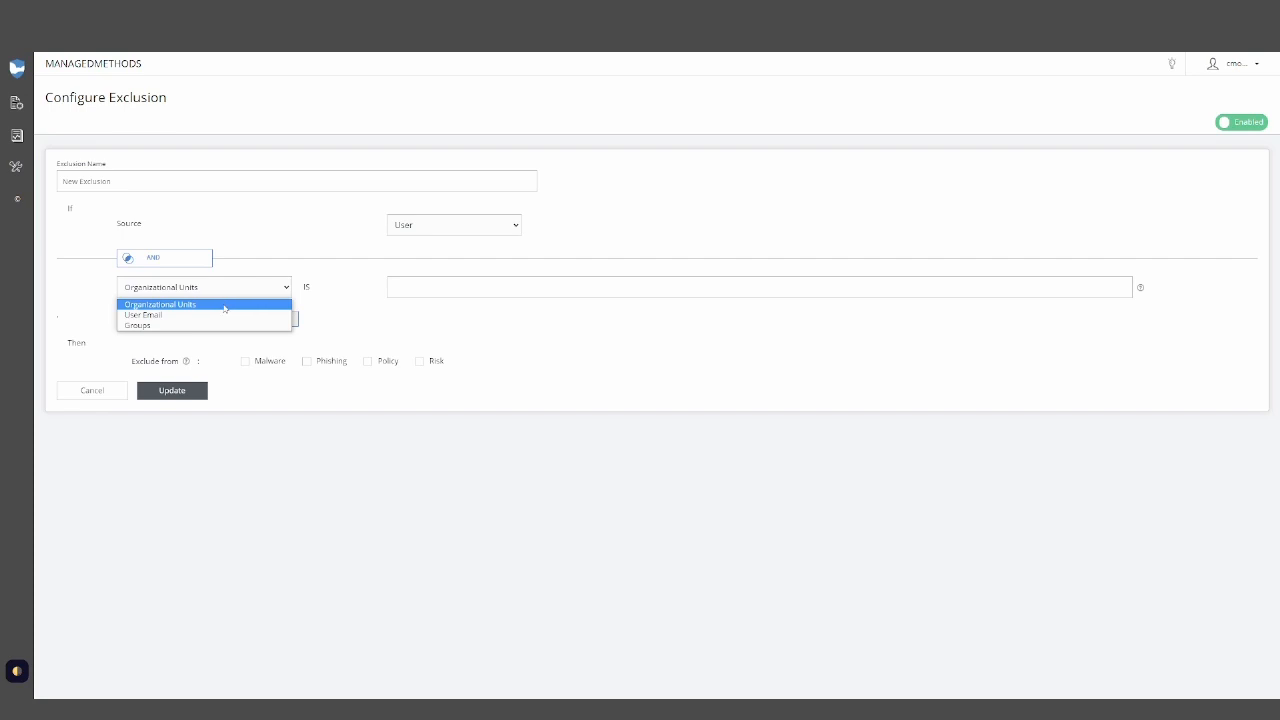
{"action": "left_click", "coordinate": [336, 289]}
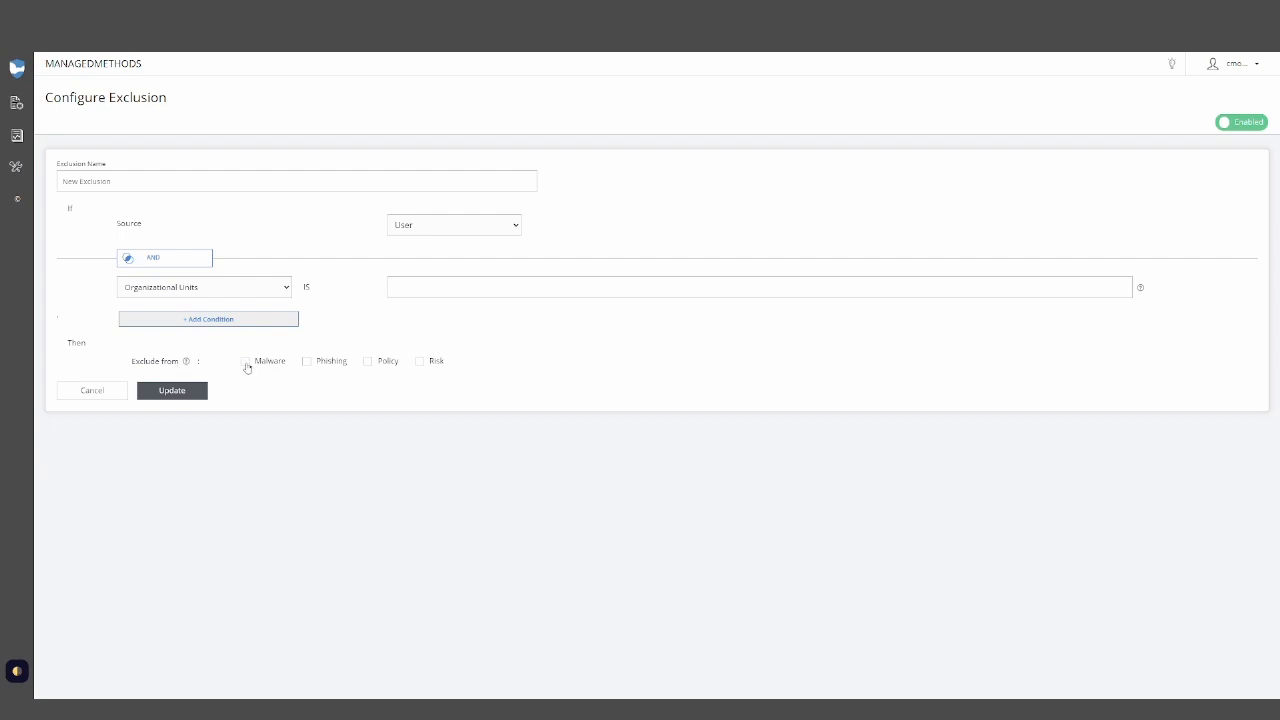
{"action": "left_click", "coordinate": [368, 362]}
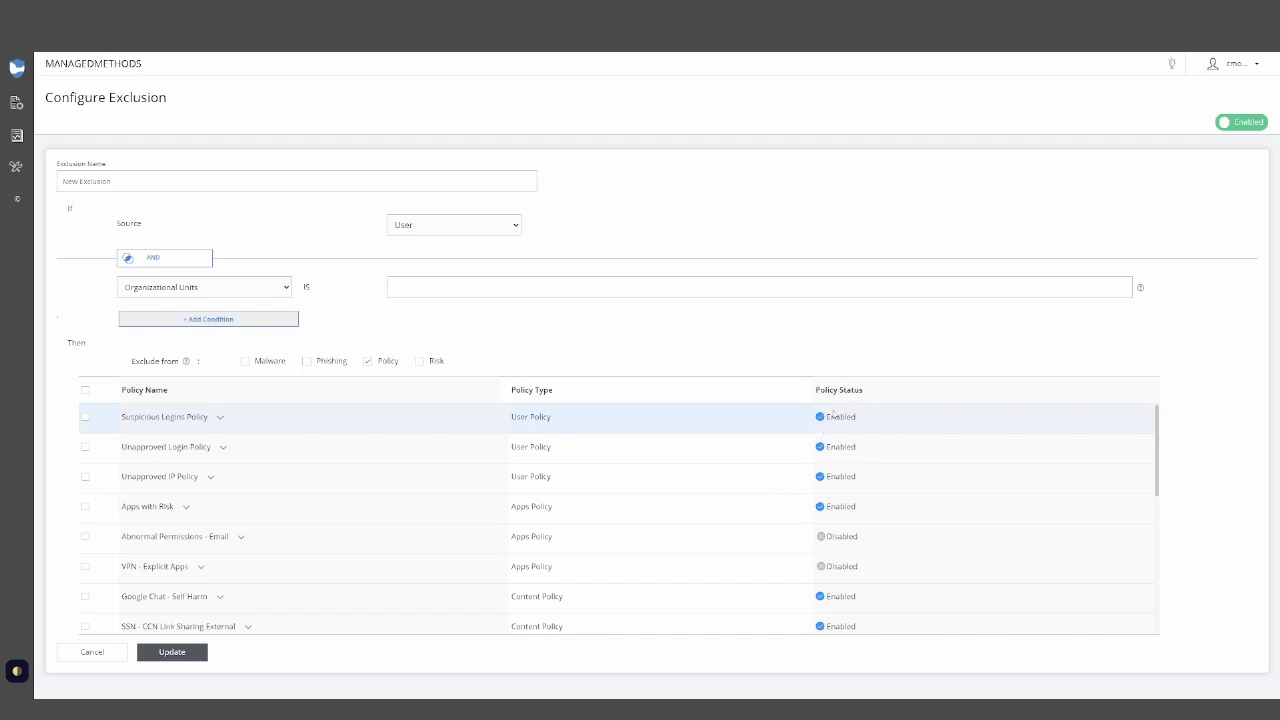
{"action": "left_click", "coordinate": [367, 361]}
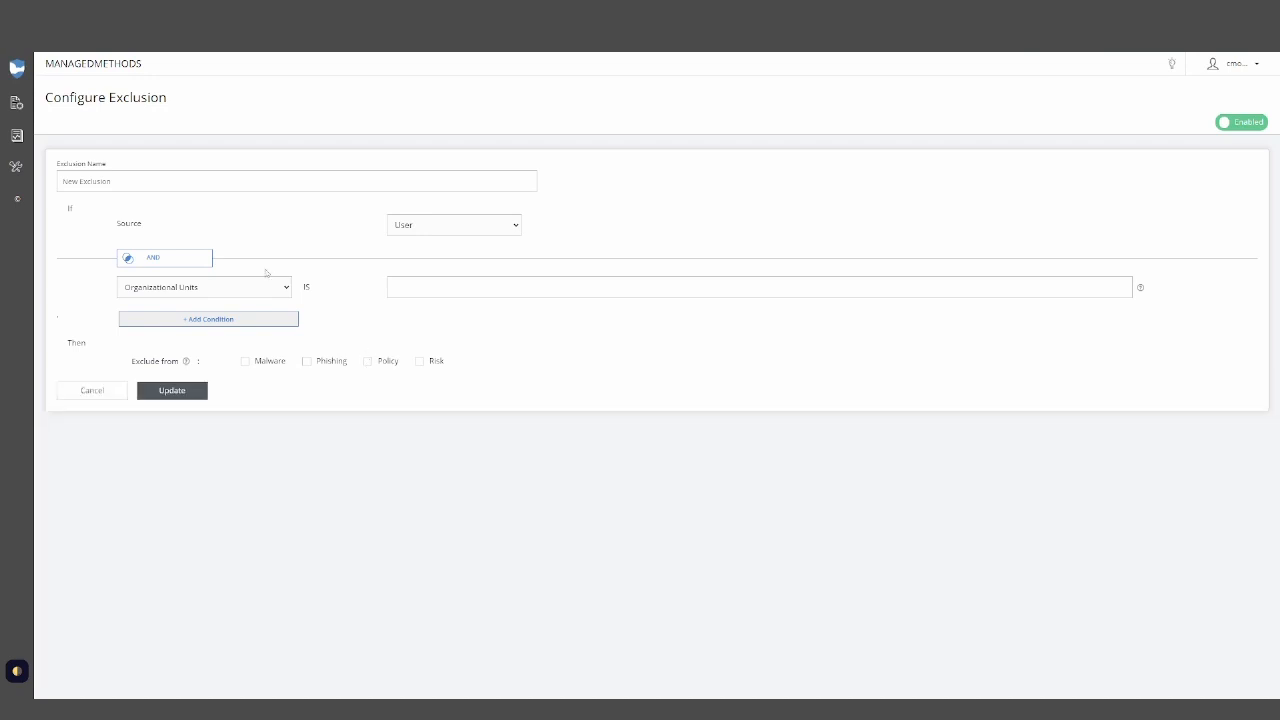
- Switch the new exclusion's source to File and then Message, reviewing each source's condition field options
{"action": "left_click", "coordinate": [431, 230]}
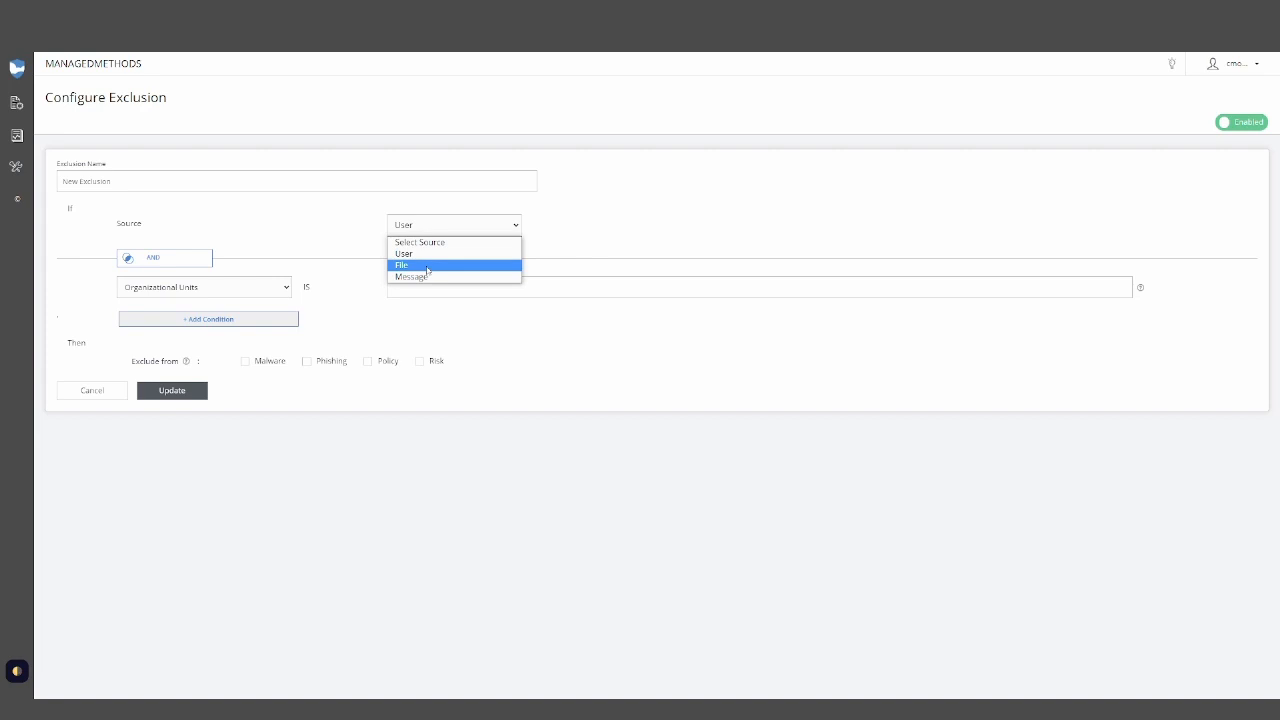
{"action": "left_click", "coordinate": [430, 265]}
{"action": "left_click", "coordinate": [263, 289]}
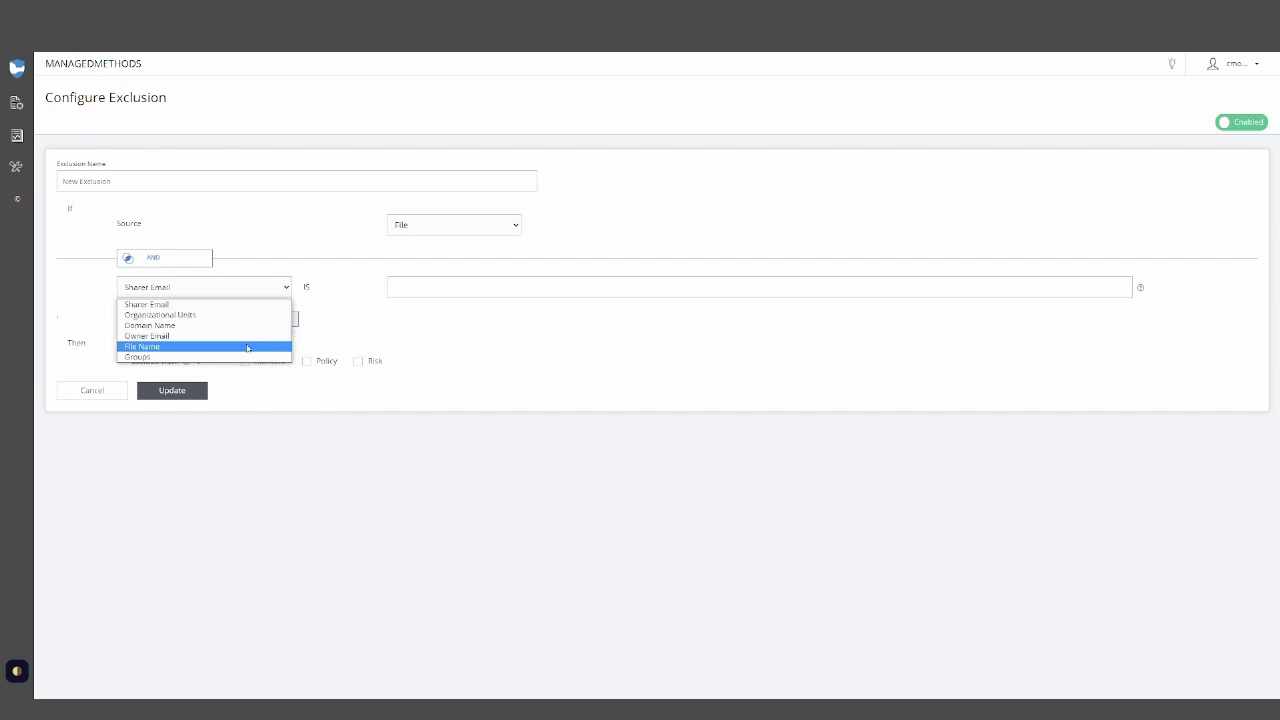
{"action": "left_click", "coordinate": [384, 341]}
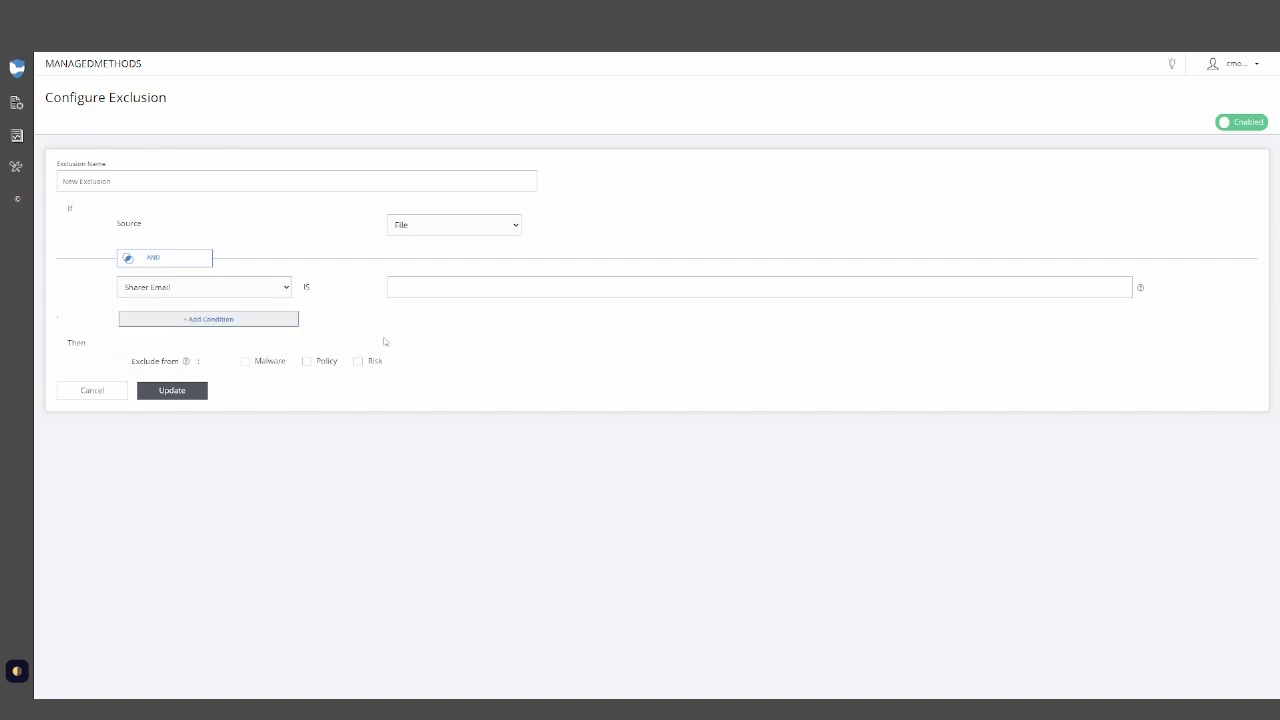
{"action": "left_click", "coordinate": [419, 230]}
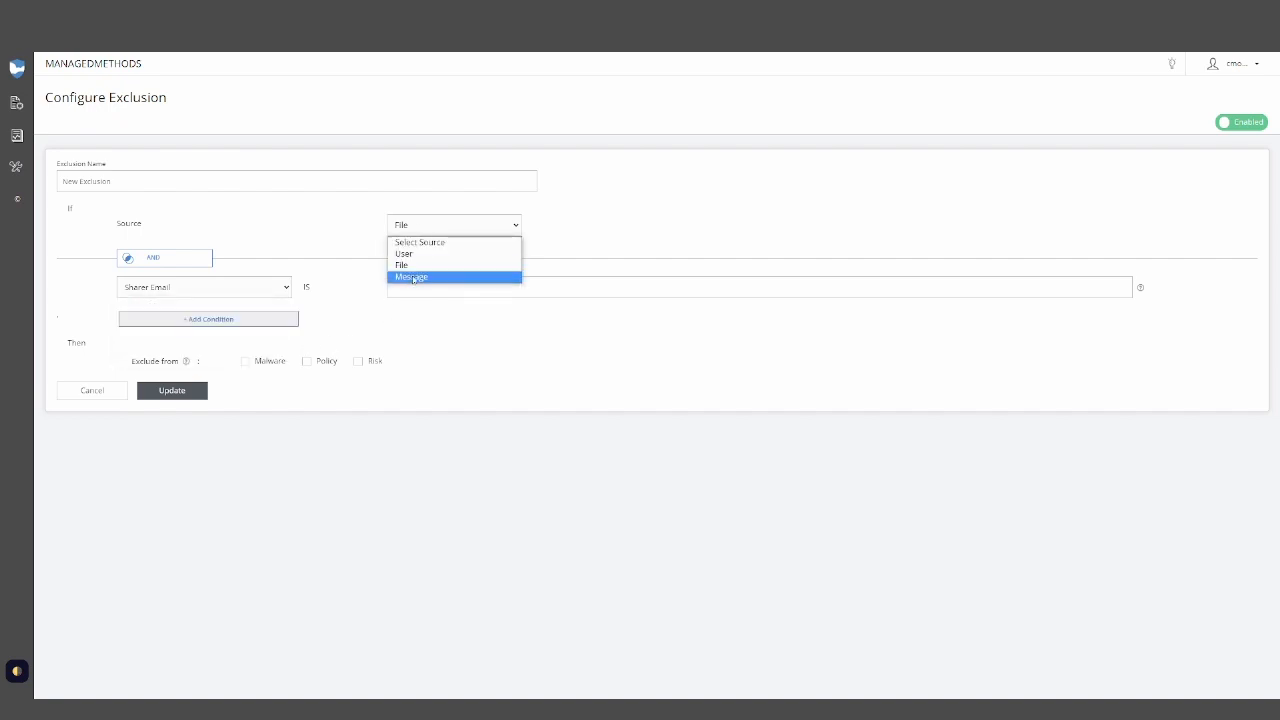
{"action": "left_click", "coordinate": [412, 278]}
{"action": "left_click", "coordinate": [253, 287]}
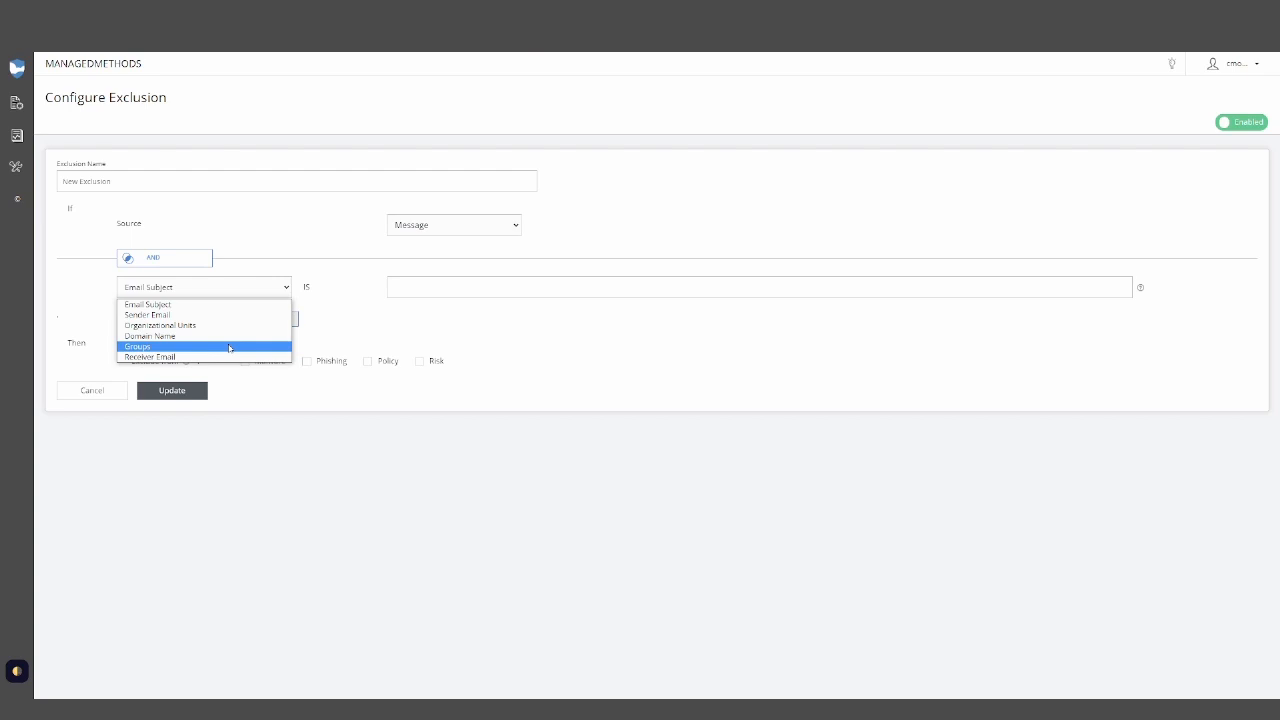
{"action": "left_click", "coordinate": [395, 340]}
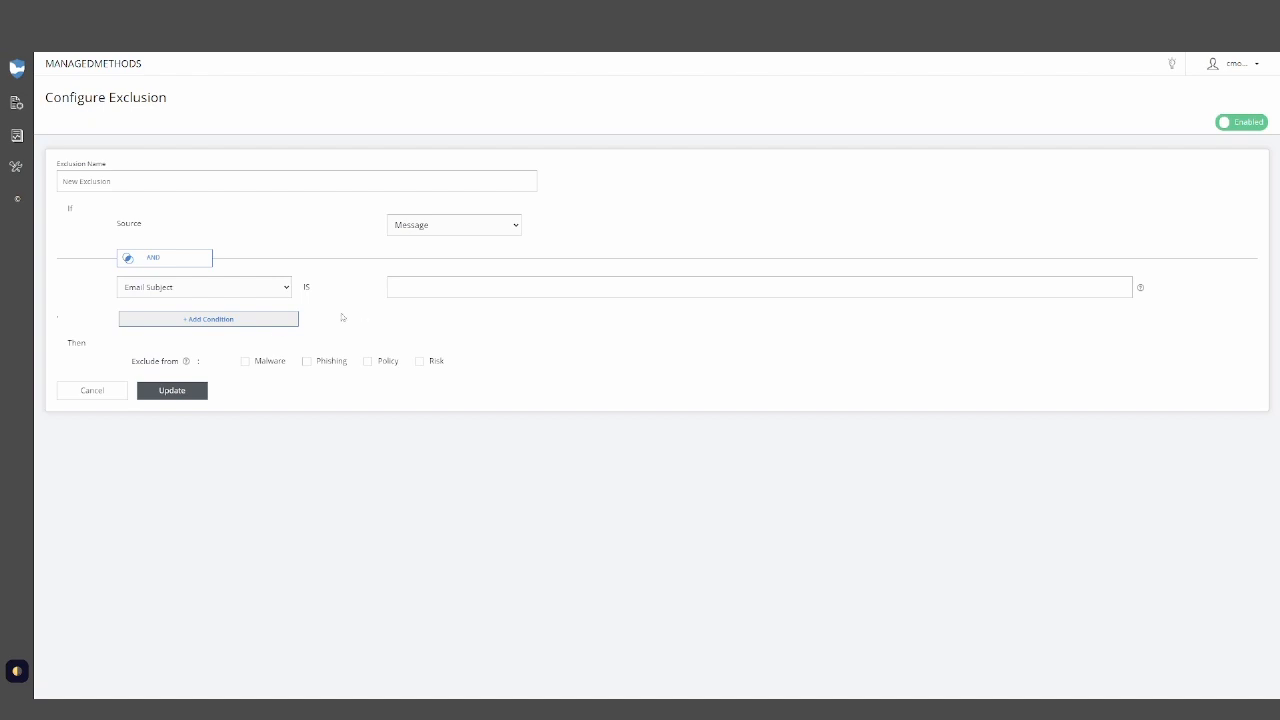
- Add a second condition, review its AND connector options, and cancel the new exclusion
{"action": "left_click", "coordinate": [269, 322]}
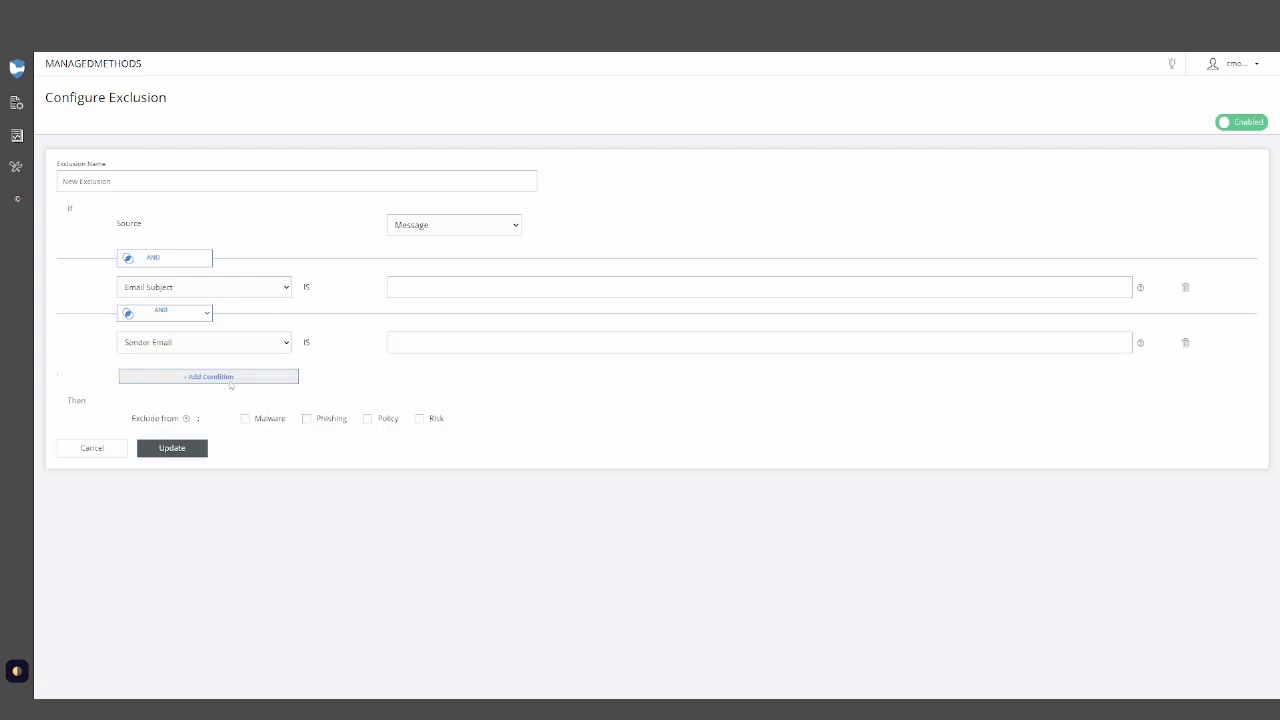
{"action": "left_click", "coordinate": [196, 314]}
{"action": "left_click", "coordinate": [395, 366]}
{"action": "left_click", "coordinate": [108, 449]}
- Create a new exclusion named Login with source User and a User Email condition
{"action": "scroll", "coordinate": [324, 489], "scroll_direction": "down", "scroll_amount": 3}
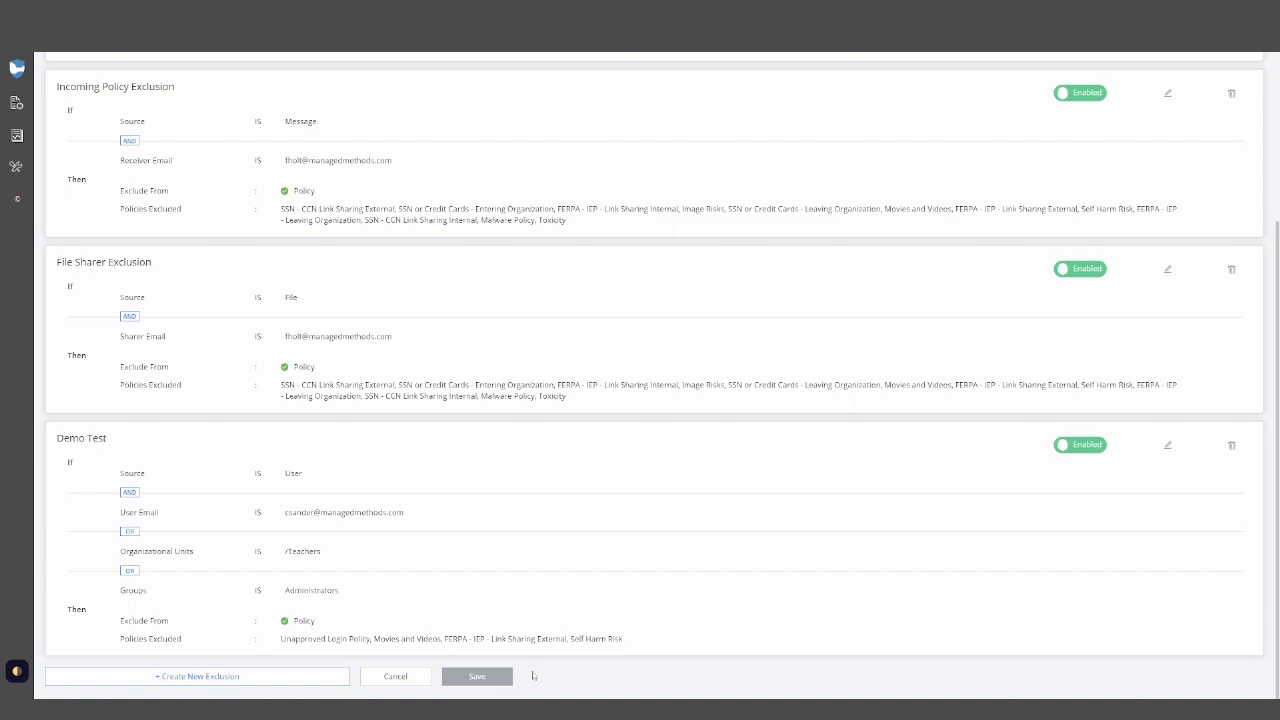
{"action": "left_click", "coordinate": [276, 674]}
{"action": "left_click", "coordinate": [211, 183]}
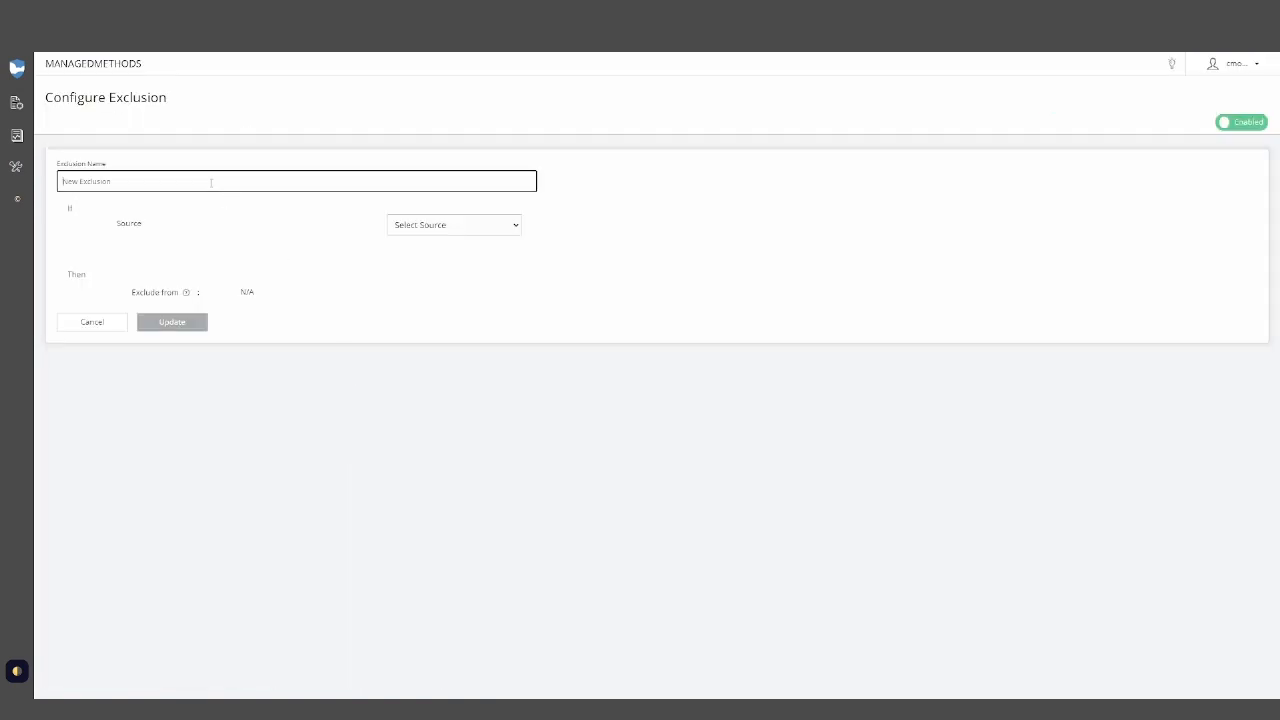
{"action": "type", "text": "Login"}
{"action": "left_click", "coordinate": [400, 228]}
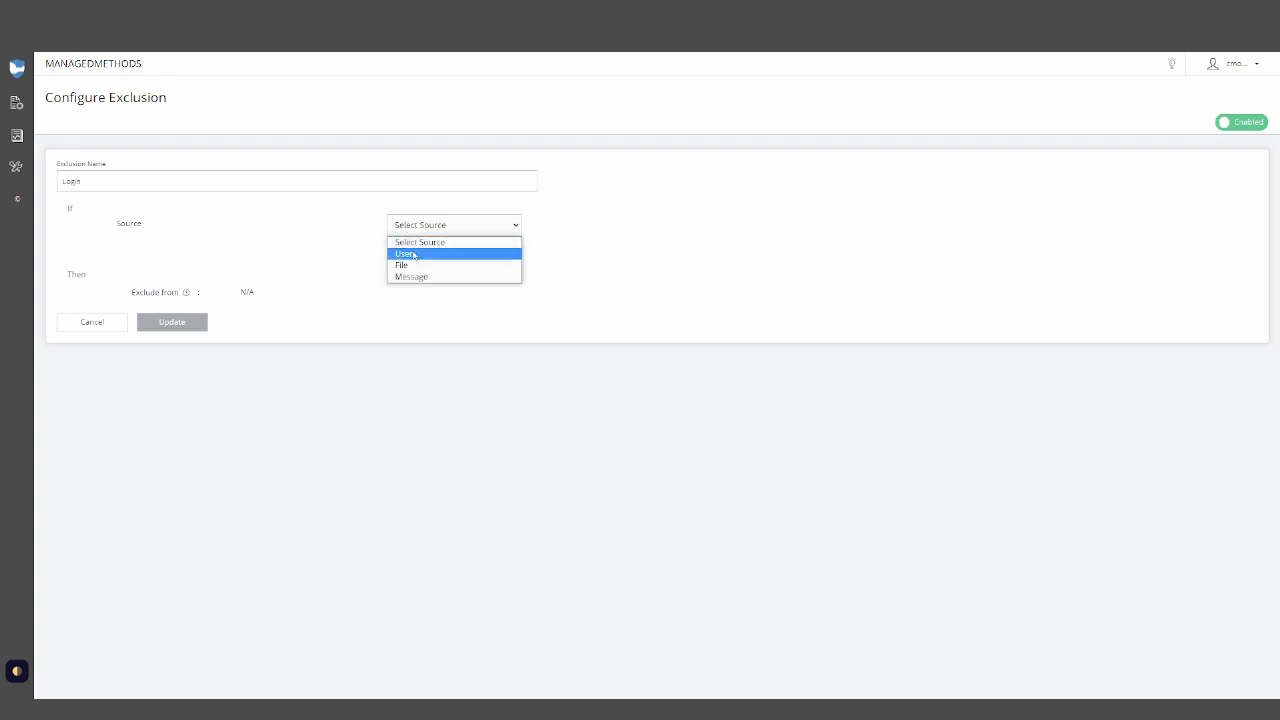
{"action": "left_click", "coordinate": [412, 255]}
{"action": "left_click", "coordinate": [184, 287]}
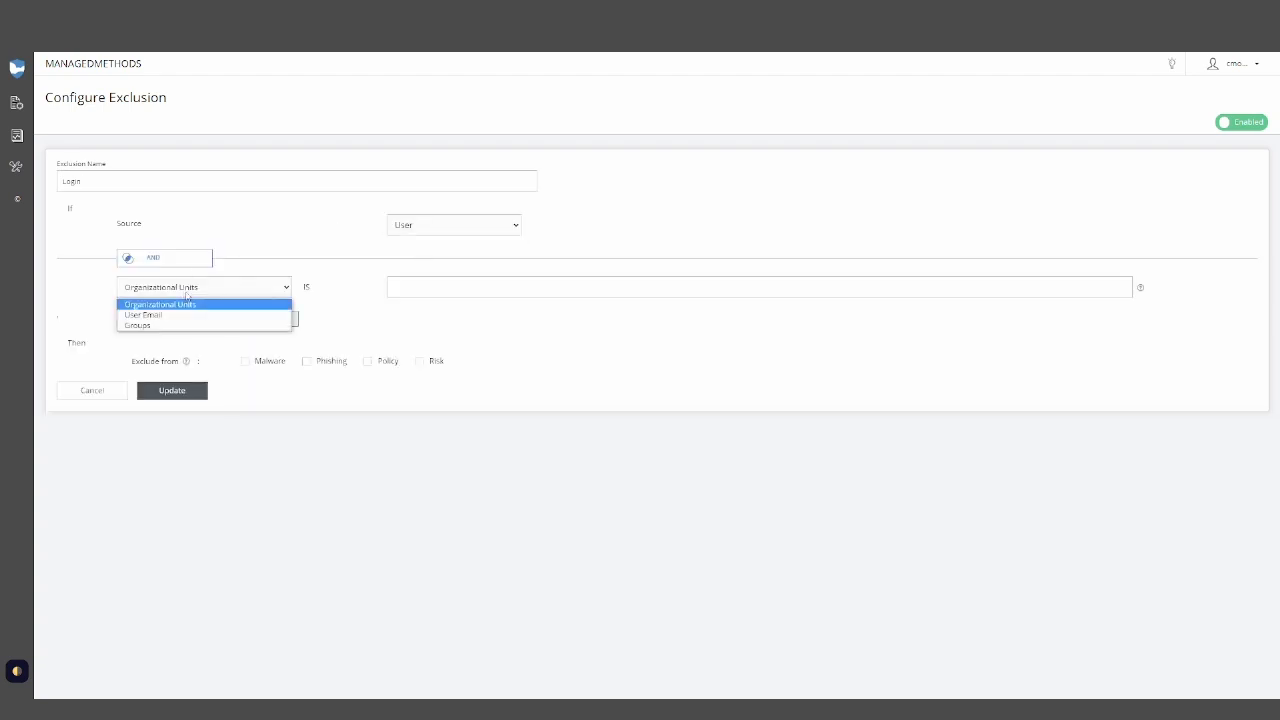
{"action": "left_click", "coordinate": [188, 314]}
- Enter the teacher's e-mail address as the User Email condition value
{"action": "left_click", "coordinate": [455, 287]}
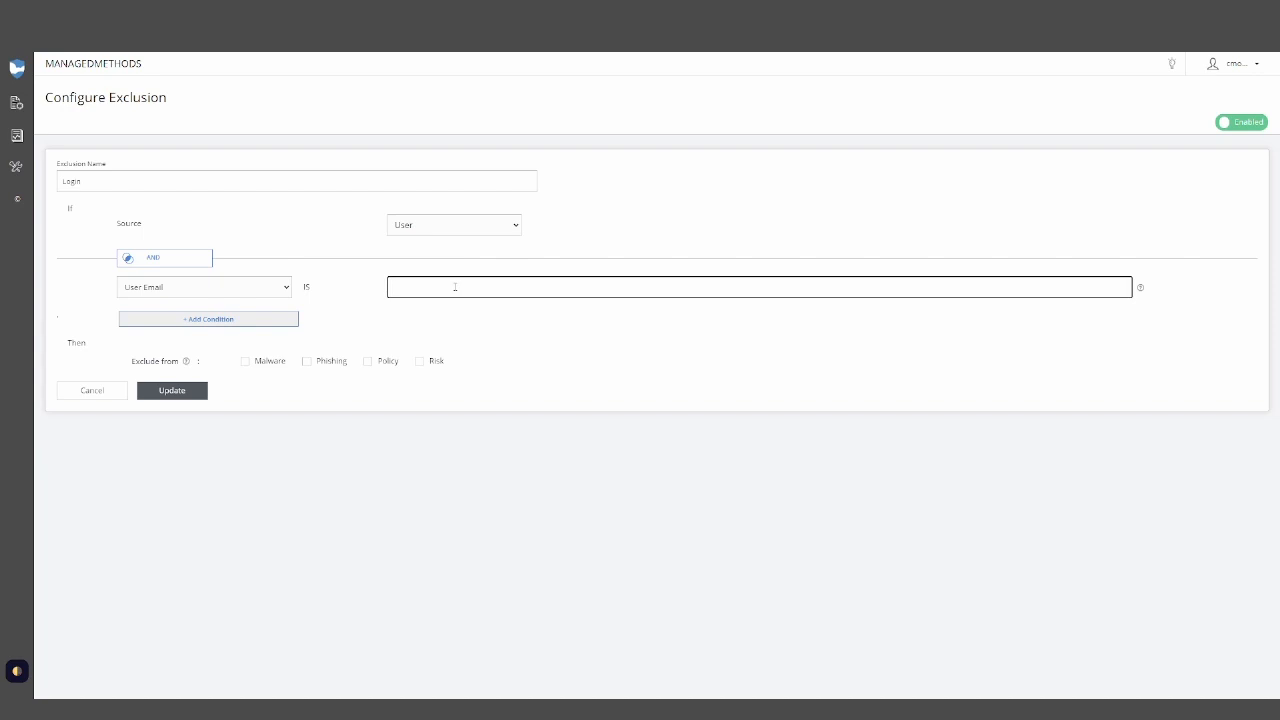
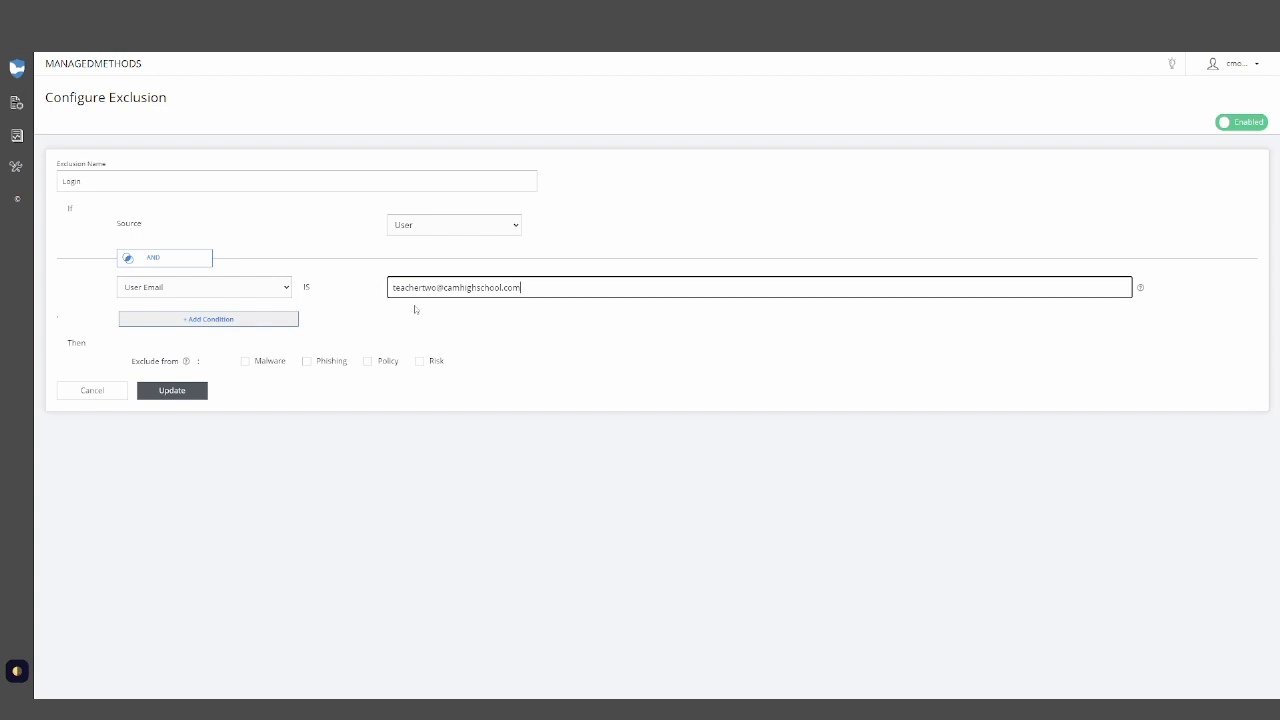
- Exclude the user from Policy, selecting Suspicious Logins Policy and Unapproved Login Policy, and update the exclusion
{"action": "left_click", "coordinate": [368, 362]}
{"action": "left_click", "coordinate": [88, 417]}
{"action": "left_click", "coordinate": [86, 447]}
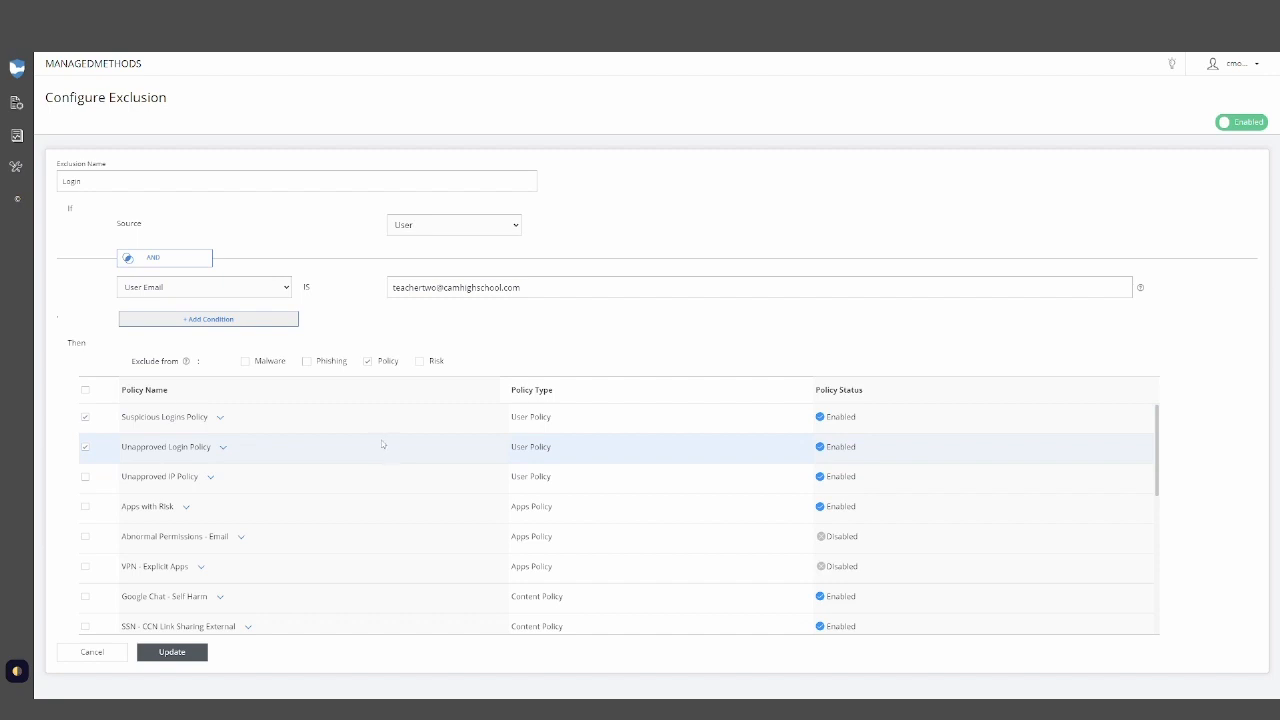
{"action": "left_click", "coordinate": [193, 655]}
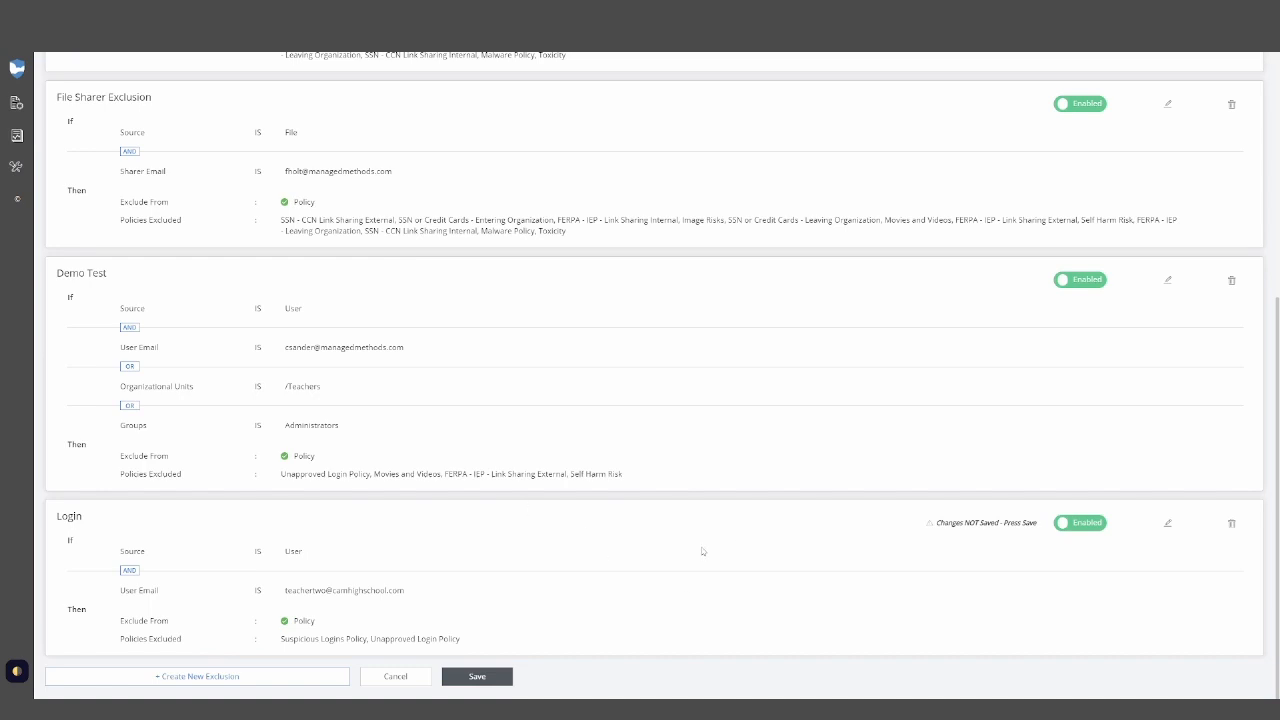
- Open the delete prompt for the Login exclusion, dismiss it, and save the exclusion changes
{"action": "left_click", "coordinate": [1232, 522]}
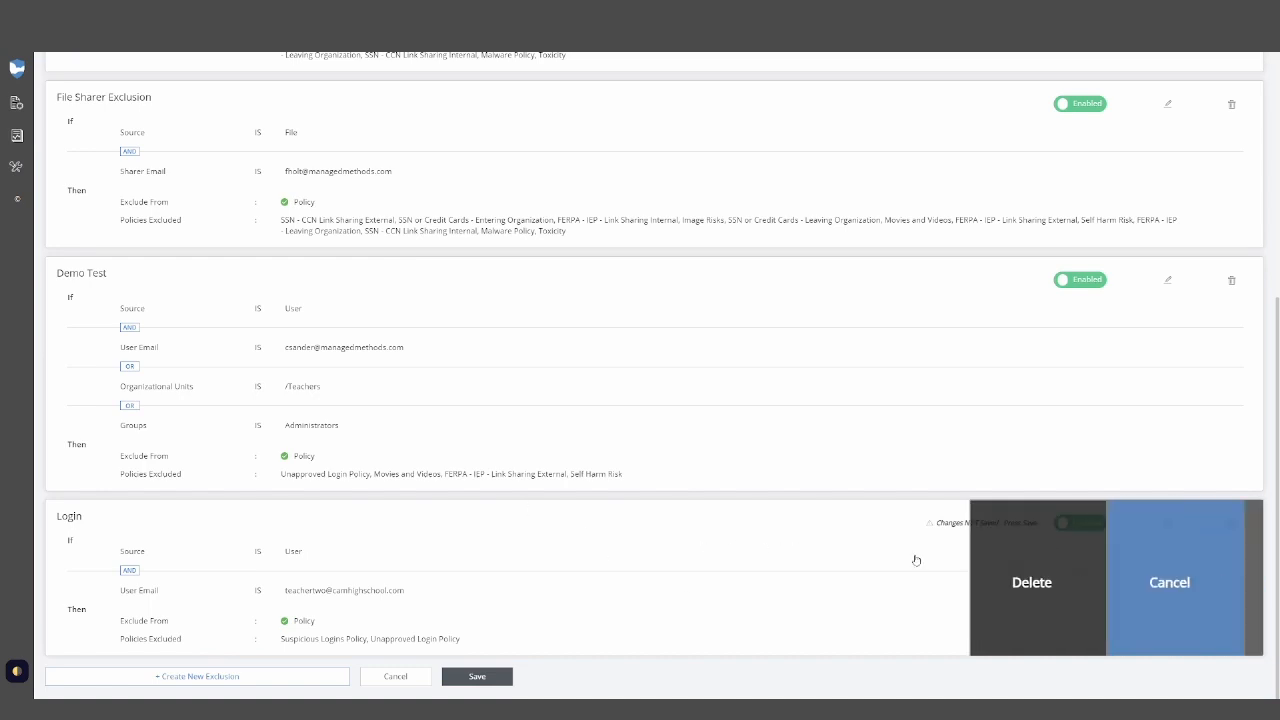
{"action": "left_click", "coordinate": [134, 551]}
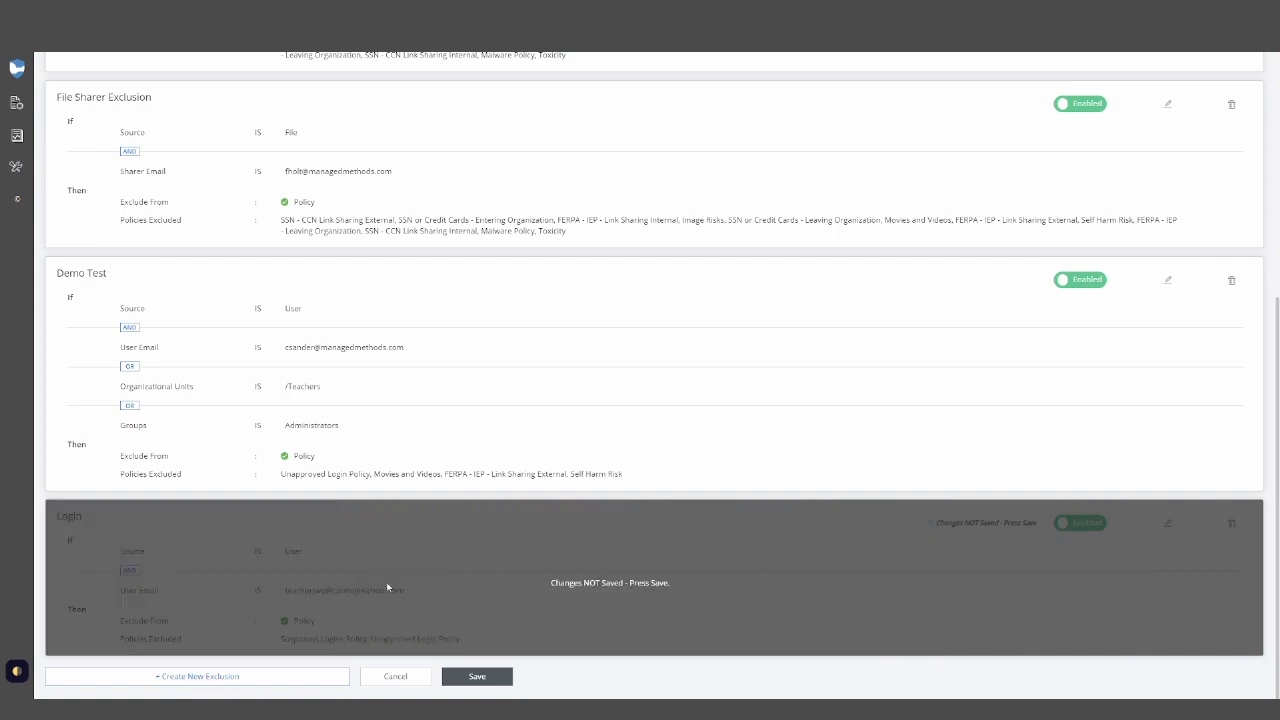
{"action": "left_click", "coordinate": [477, 676]}
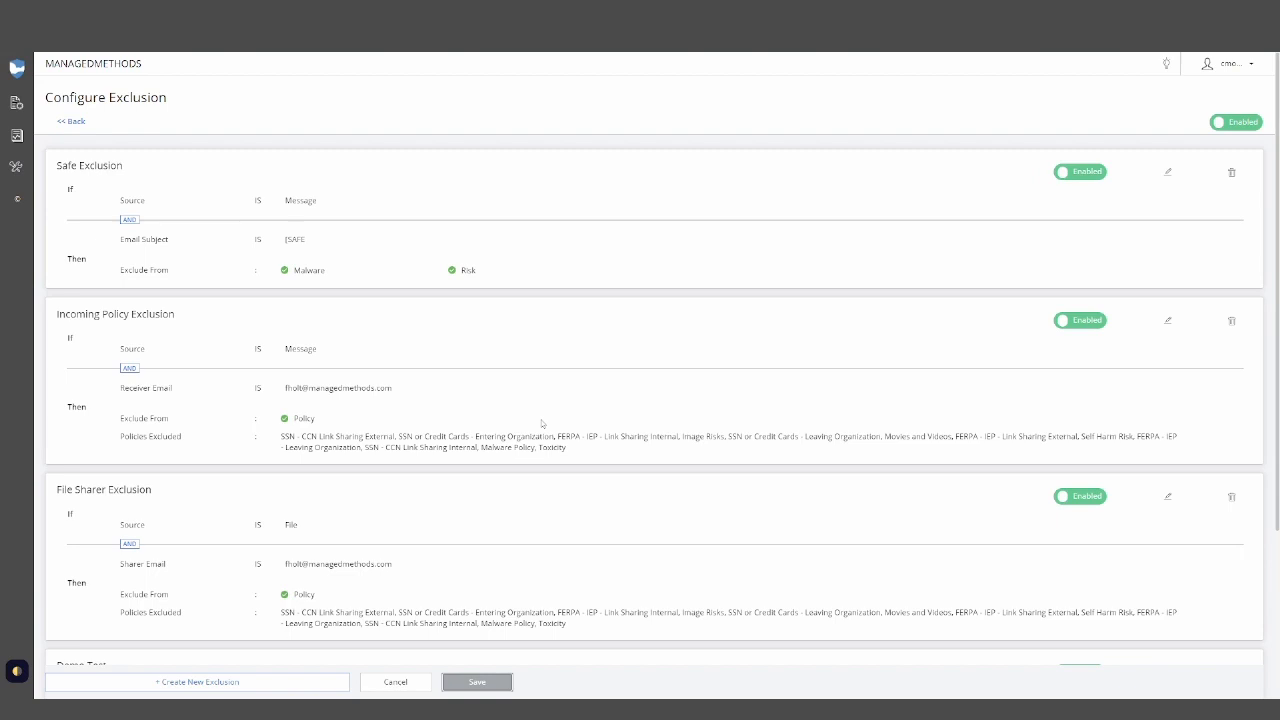
- Scroll through the saved exclusions and go back to the Google Workspace For Education summary
{"action": "scroll", "coordinate": [503, 468], "scroll_direction": "down", "scroll_amount": 1}
{"action": "scroll", "coordinate": [501, 475], "scroll_direction": "down", "scroll_amount": 1}
{"action": "scroll", "coordinate": [505, 485], "scroll_direction": "up", "scroll_amount": 2}
{"action": "left_click", "coordinate": [76, 122]}
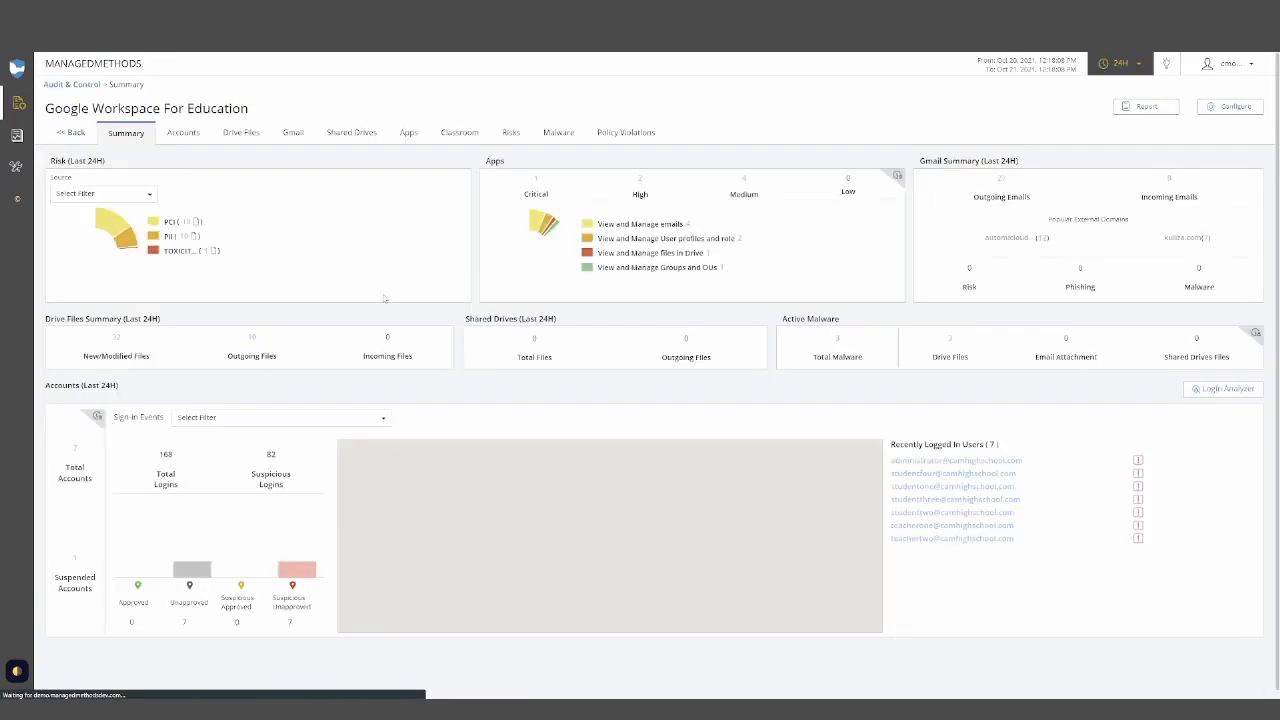